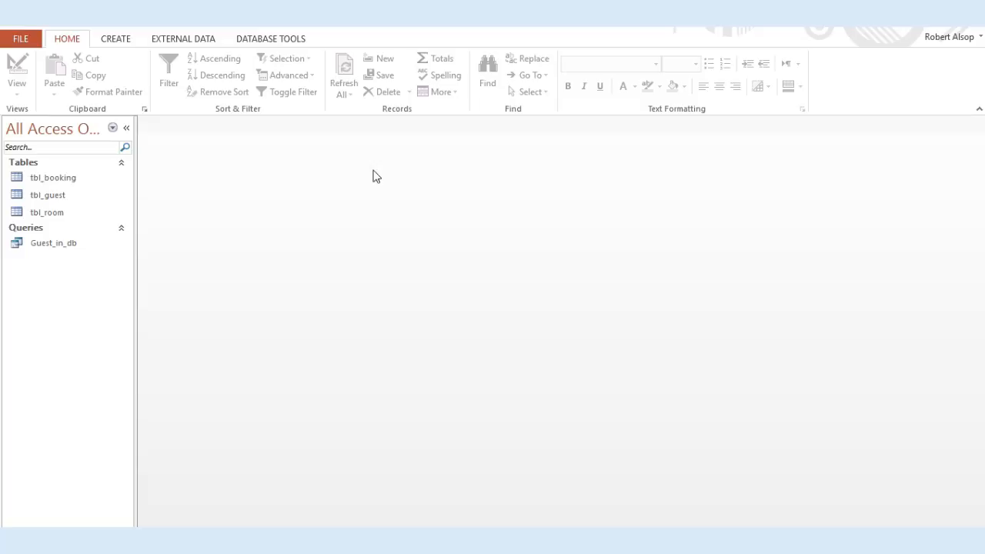
Start the Form Wizard on tbl_booking and include all of its fields except booking_ID.
click(67, 181)
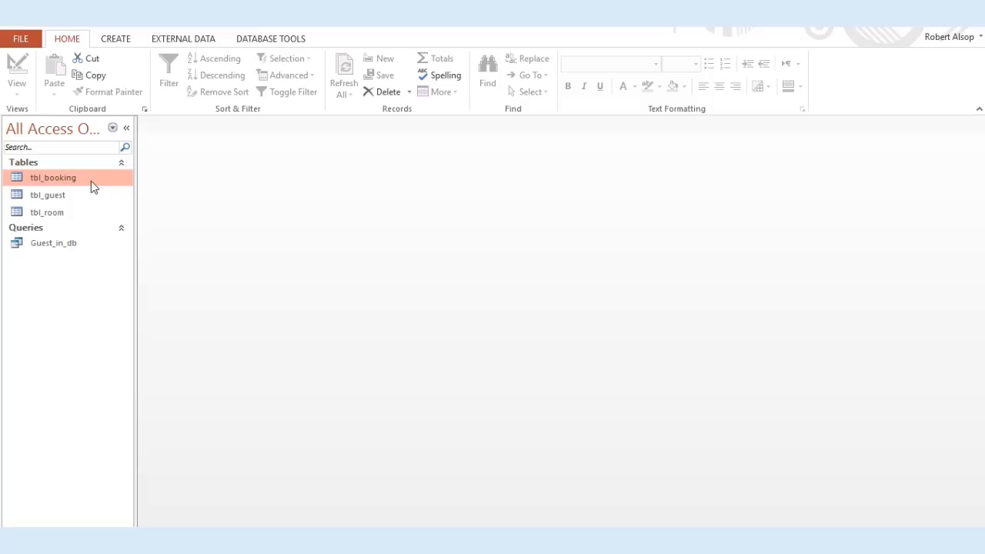
click(81, 193)
click(81, 208)
click(91, 184)
click(117, 43)
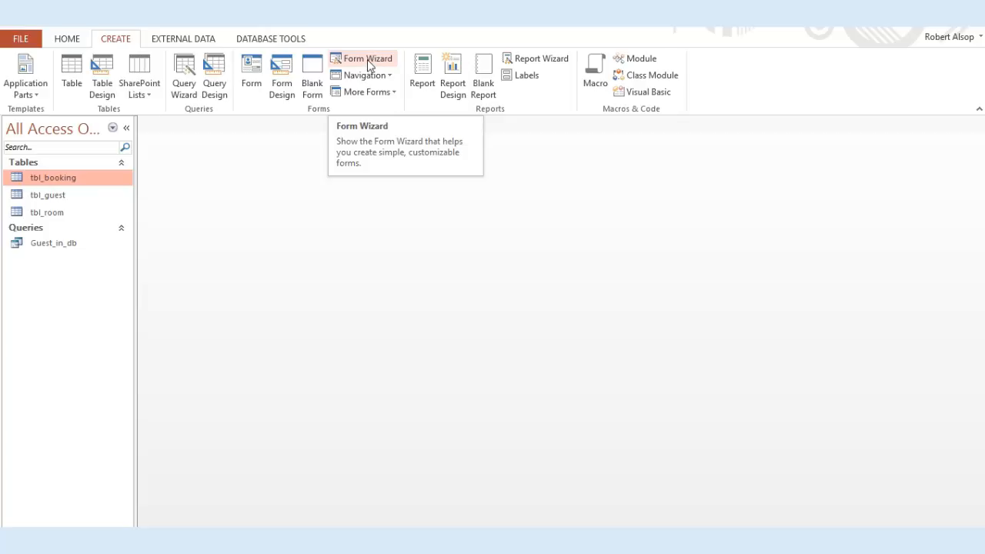
click(368, 62)
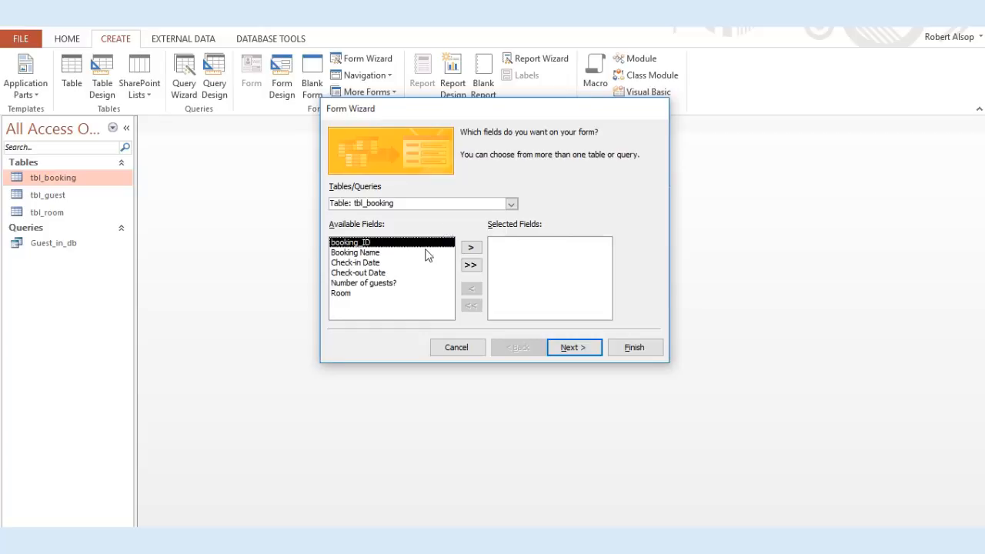
click(471, 265)
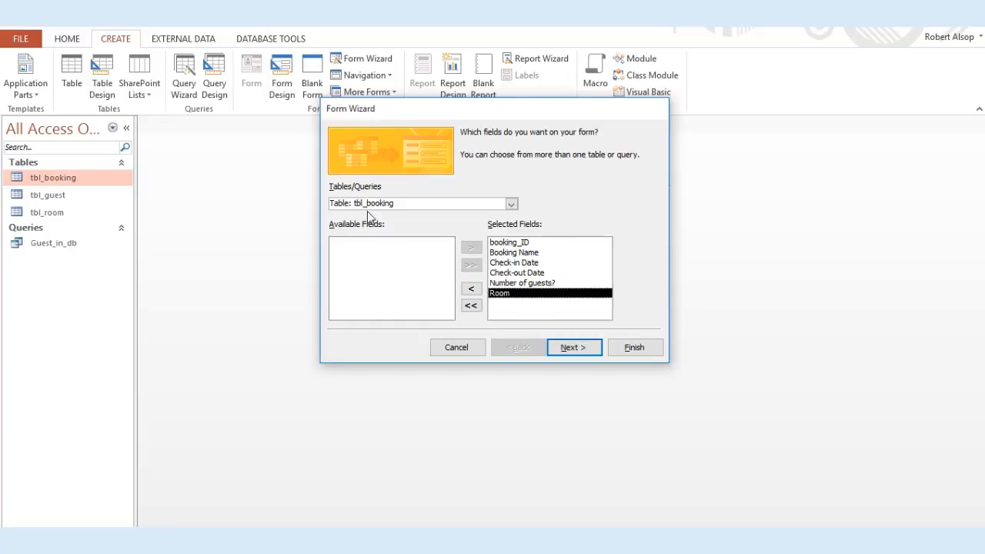
click(530, 243)
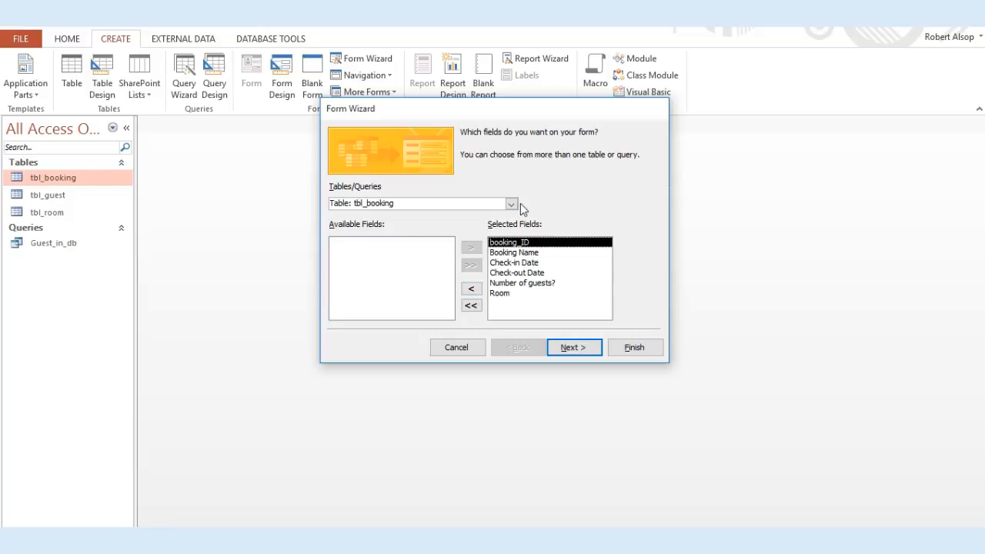
click(472, 290)
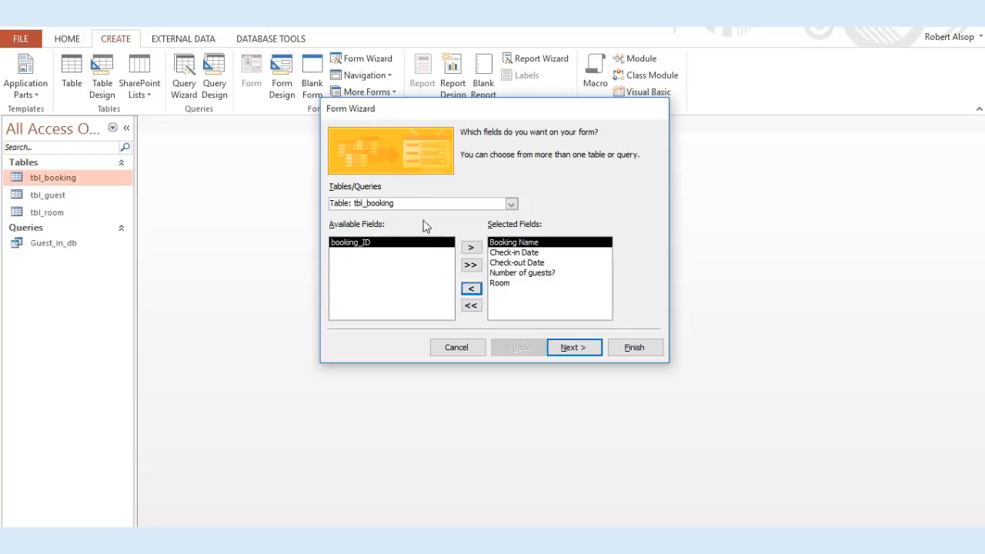
Keep the columnar layout, title the form "Booking Form" and finish the wizard with the form opened for viewing.
click(581, 352)
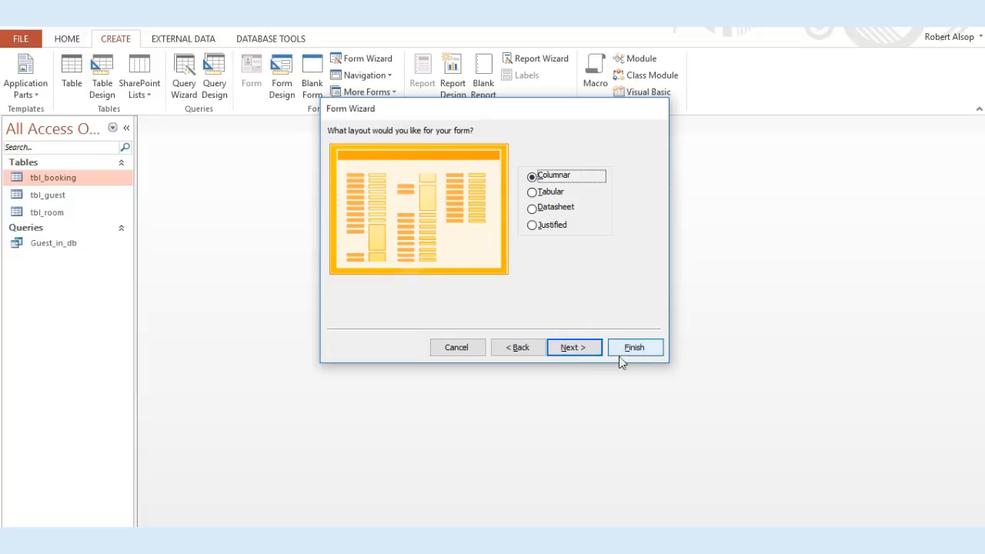
click(574, 347)
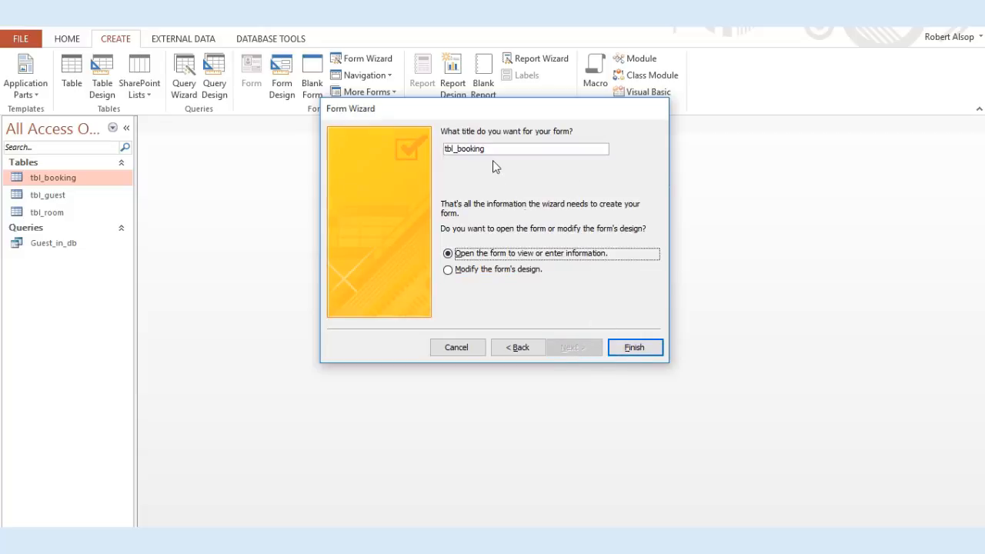
drag(483, 148, 434, 151)
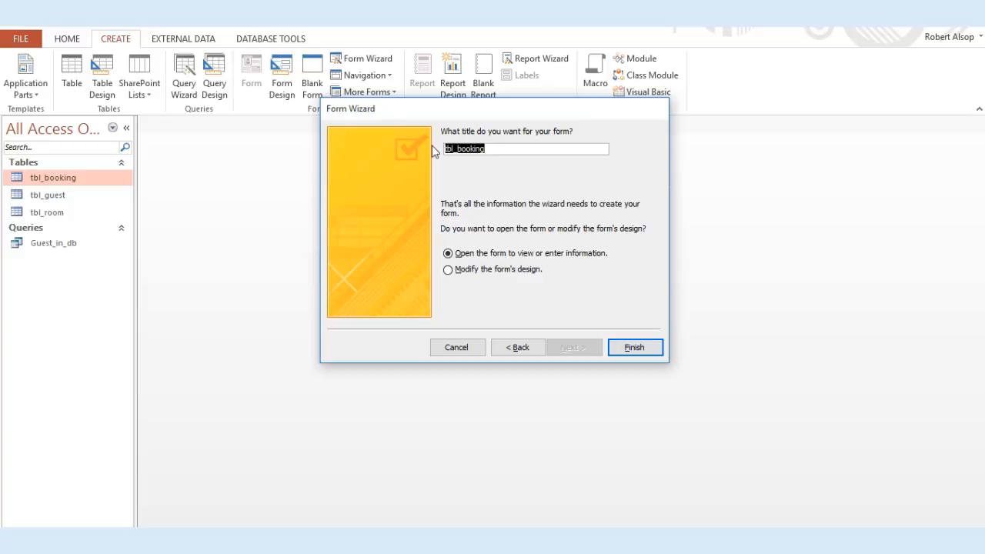
text(B)
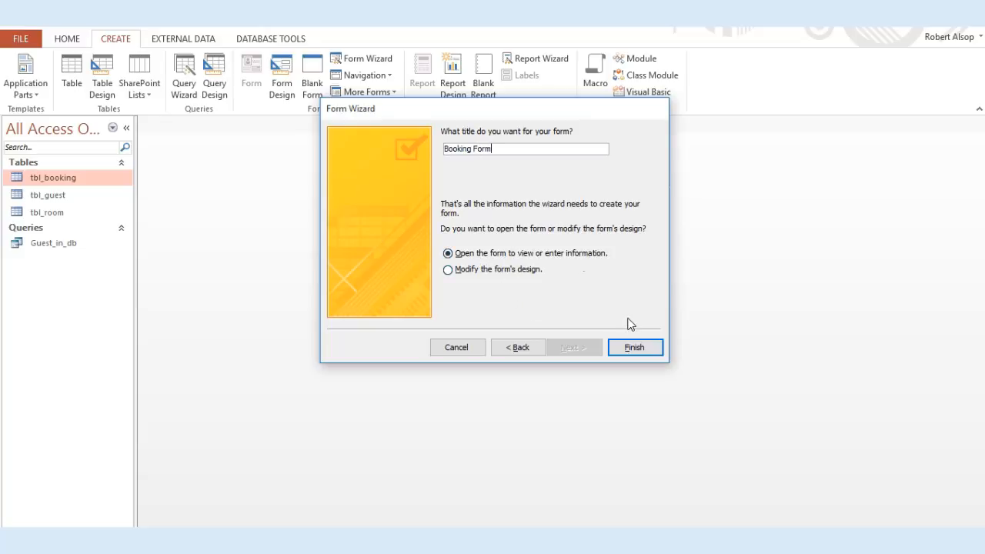
click(656, 348)
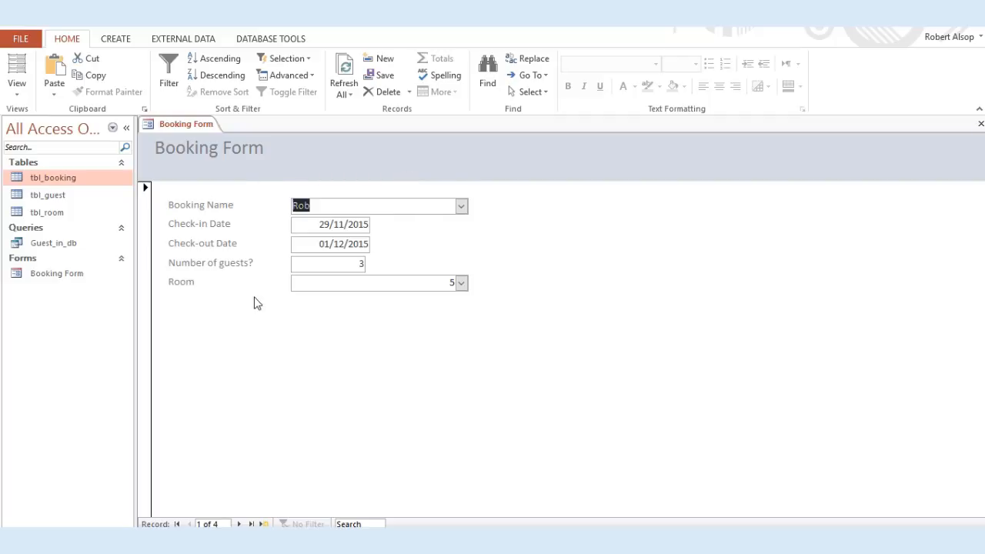
Open tbl_booking to compare its records with the Booking Form, and close the table again.
click(73, 183)
double_click(74, 183)
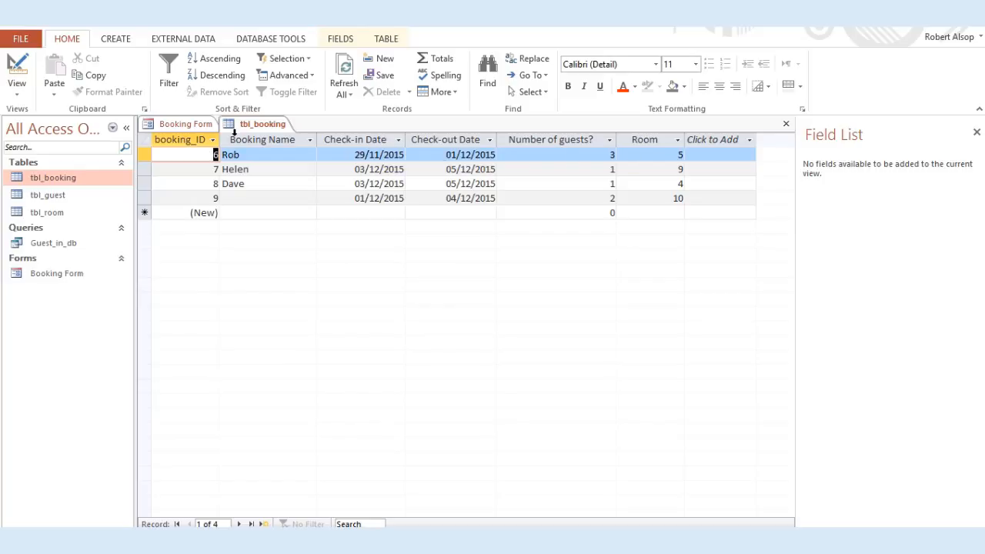
click(183, 123)
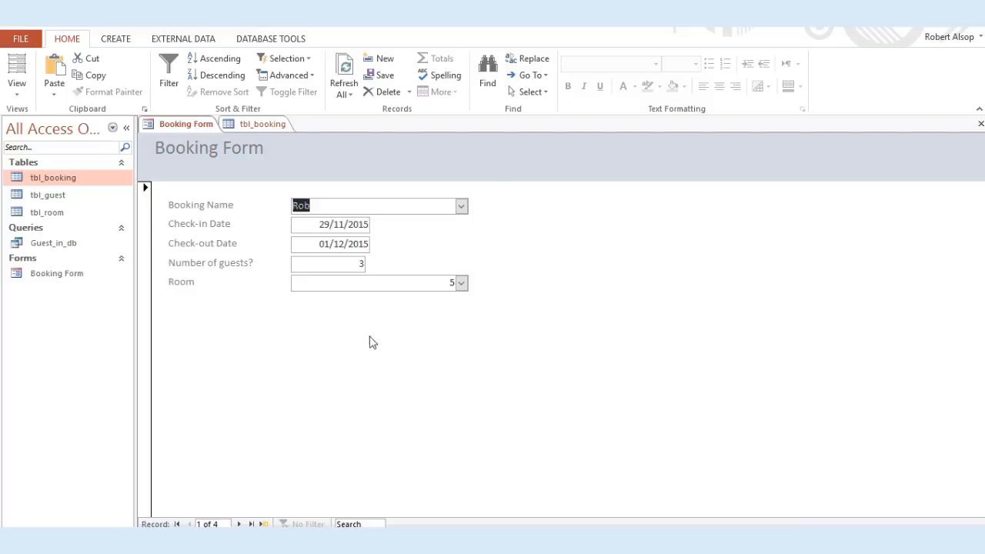
click(275, 124)
right_click(276, 126)
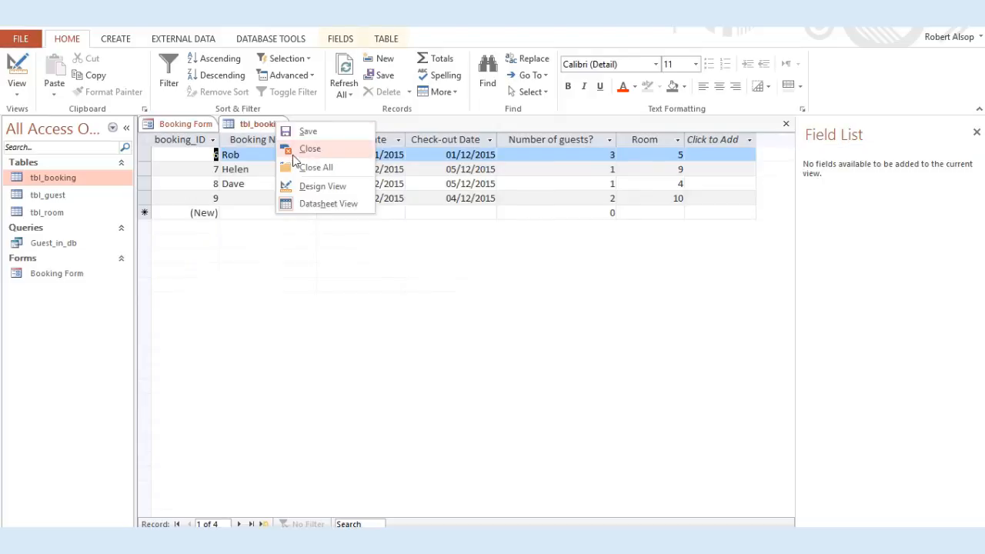
click(304, 147)
Open the Booking Form in Design View and enlarge its Detail section to about 14 cm wide and 7 cm high.
right_click(194, 134)
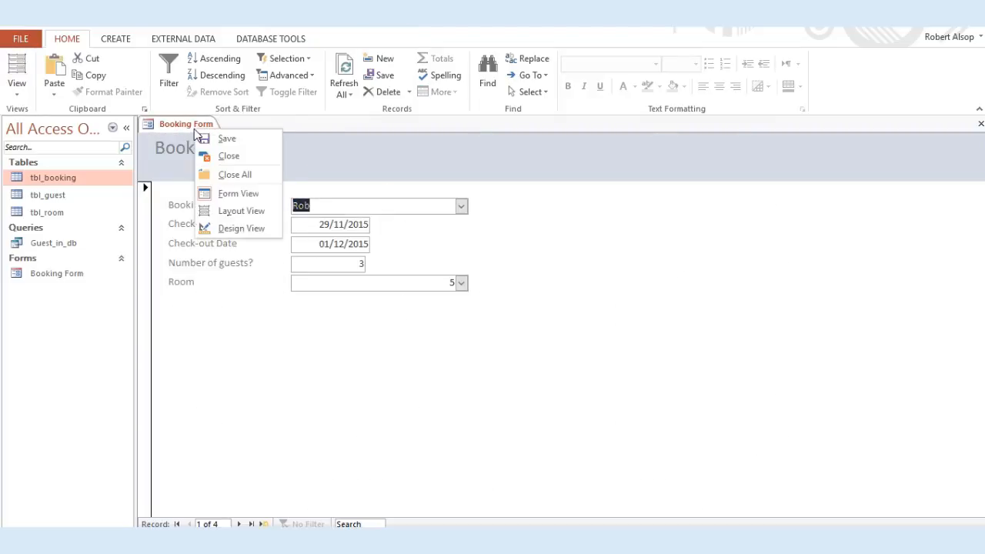
click(242, 228)
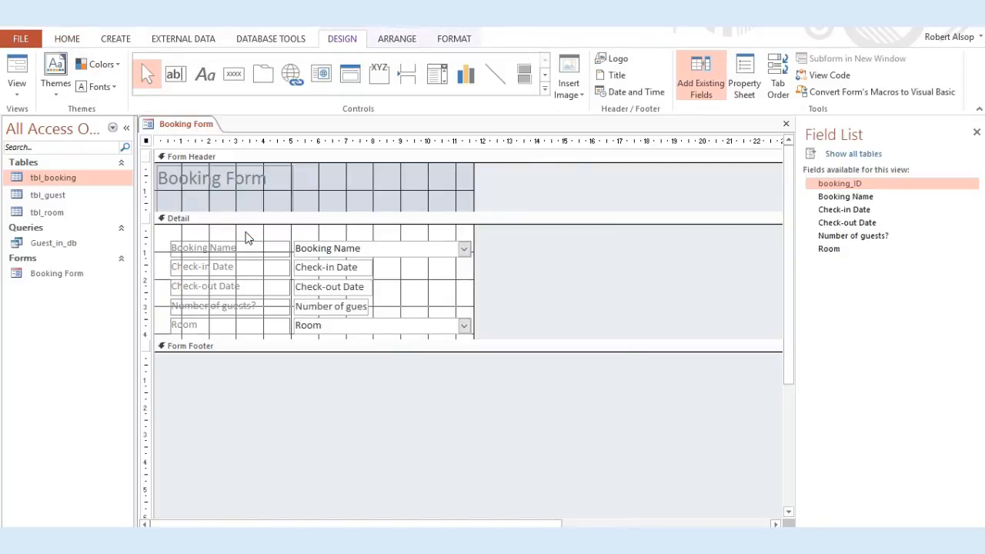
drag(267, 341, 267, 378)
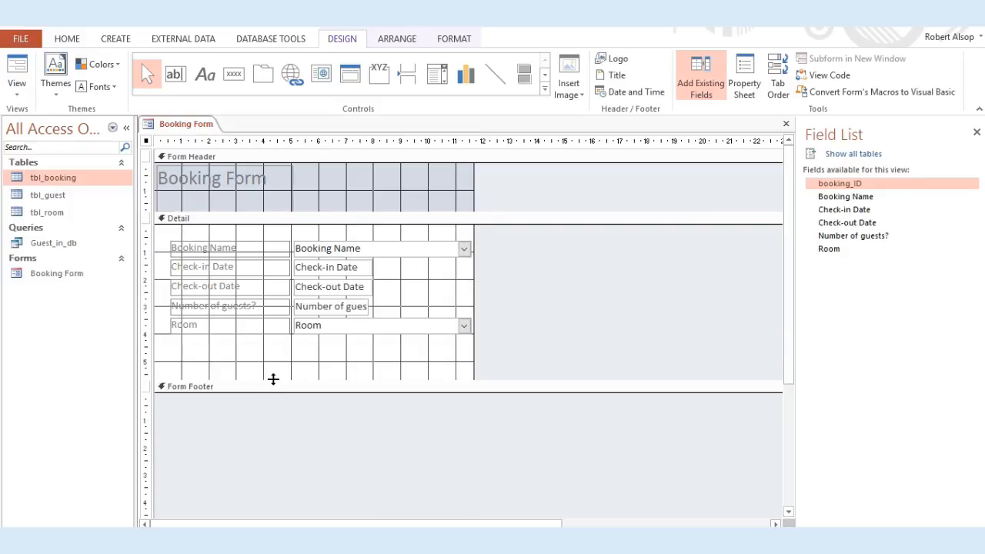
drag(474, 366, 522, 388)
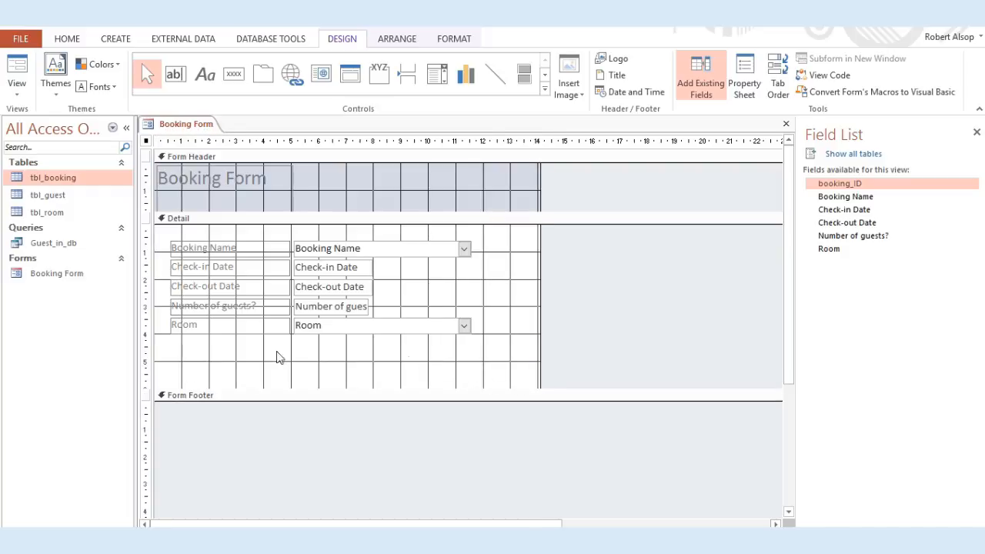
drag(301, 400, 303, 424)
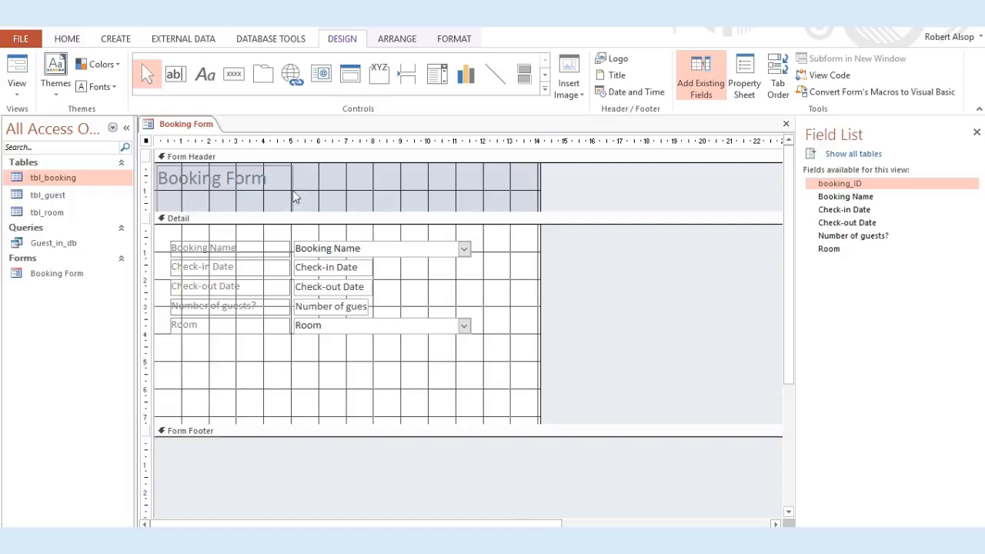
Draw a command button below the Room field and assign it the Add New Record action from Record Operations.
click(237, 77)
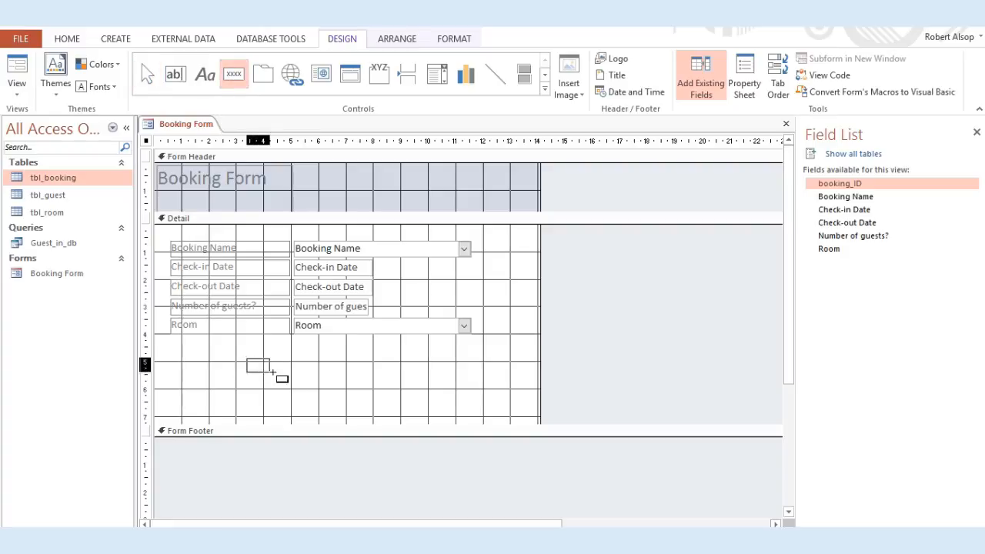
drag(271, 371, 400, 388)
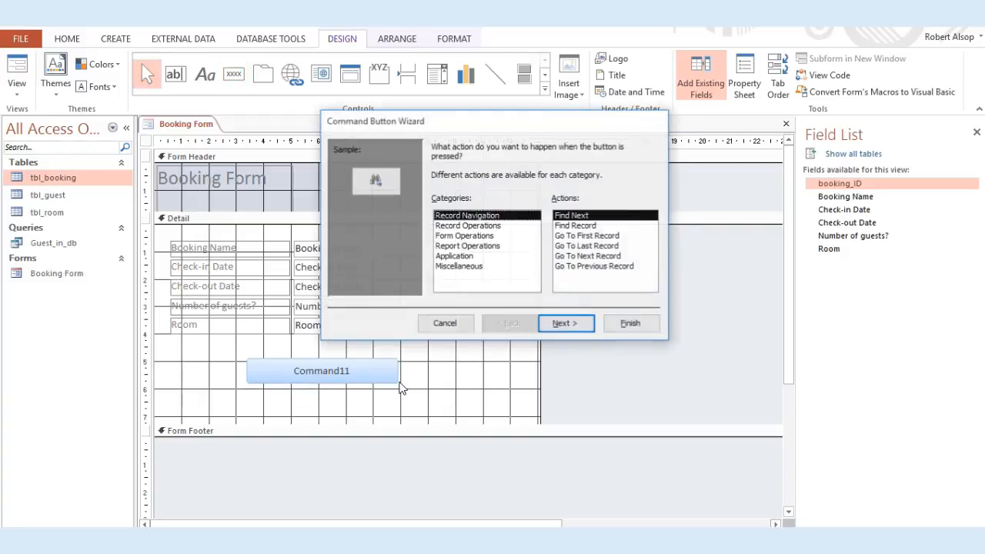
click(486, 237)
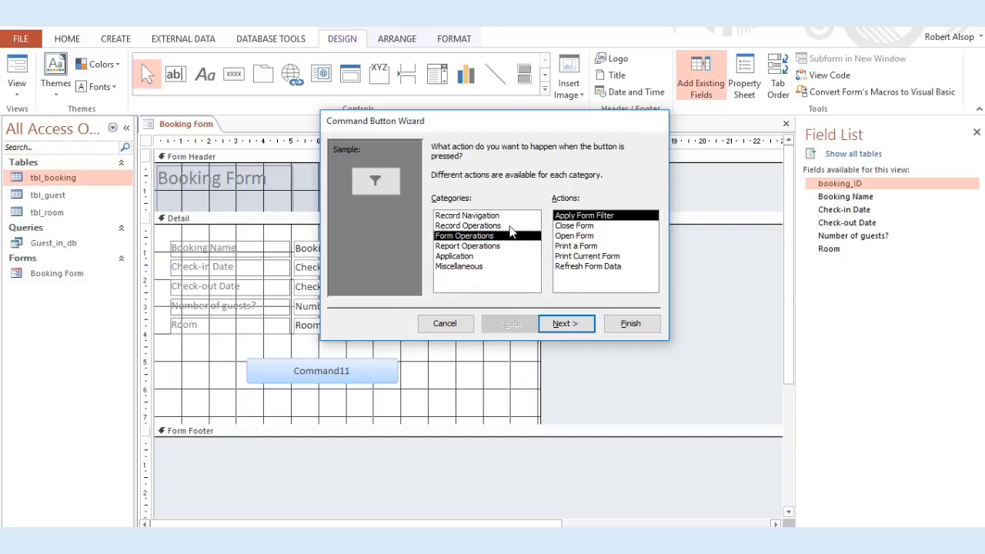
click(511, 228)
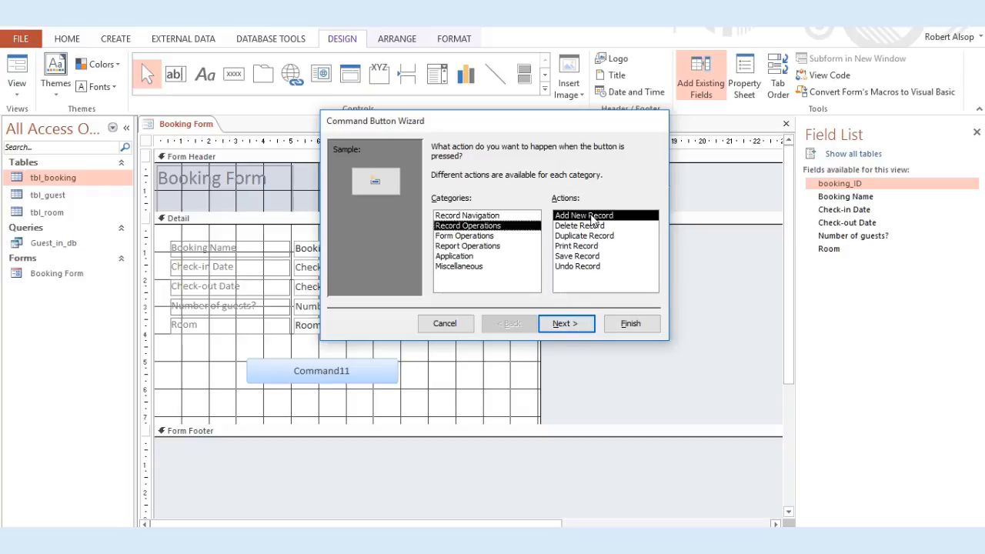
click(571, 329)
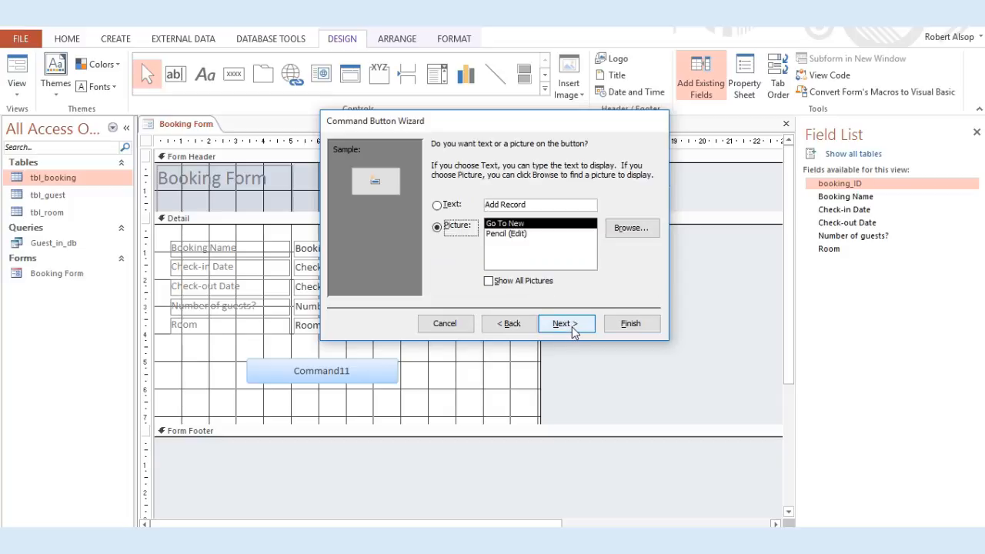
Give the command button the text "Add a new booking" and finish the wizard with the default button name.
click(452, 206)
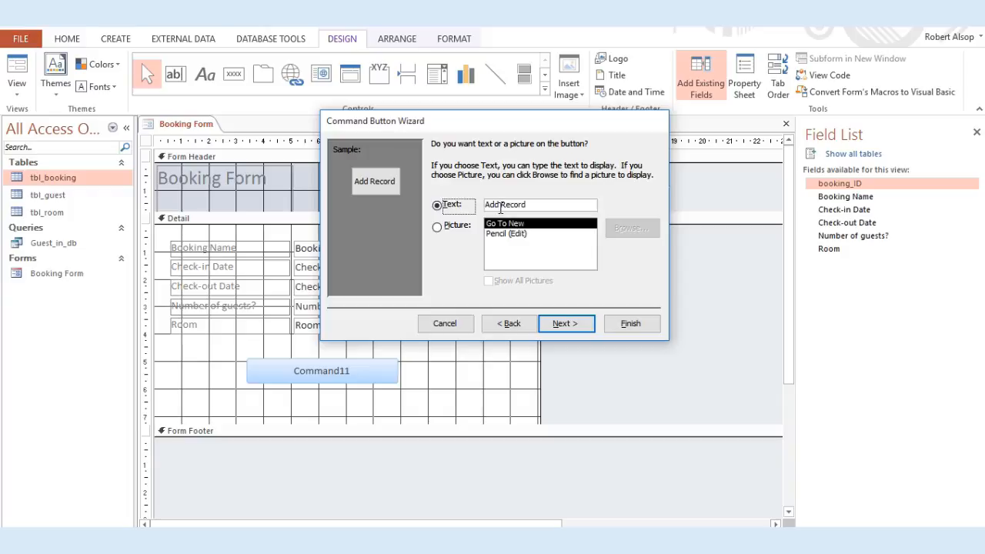
drag(513, 207, 595, 218)
text(a )
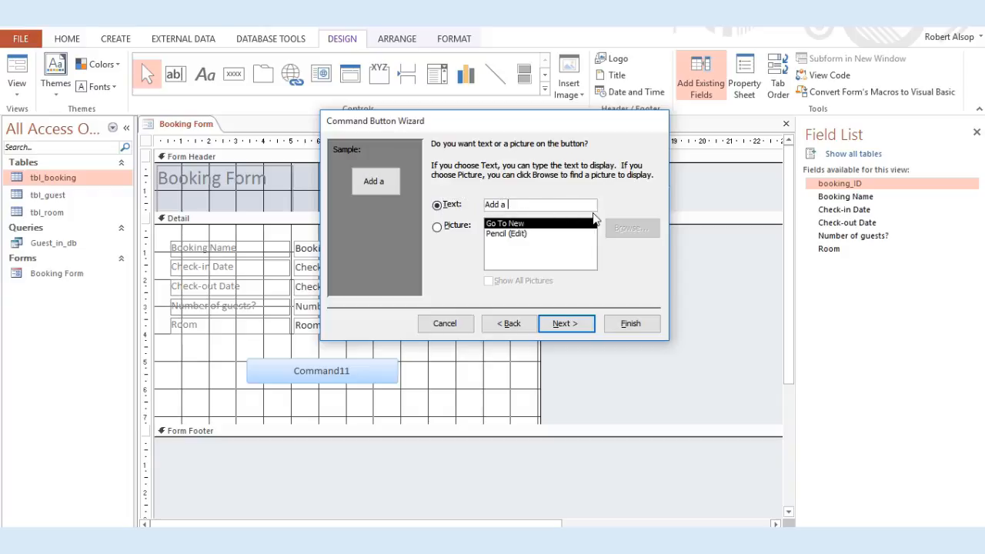
text(new booking)
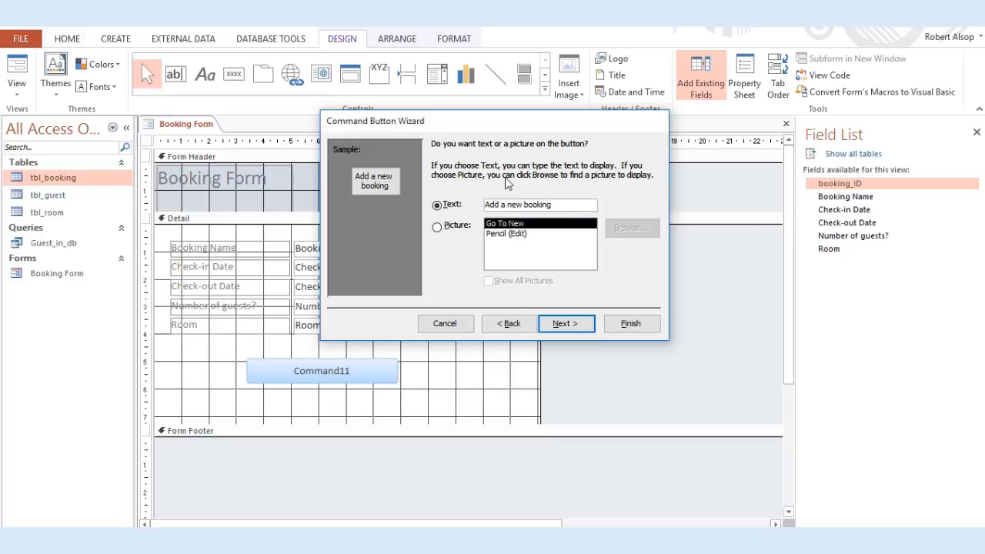
click(582, 327)
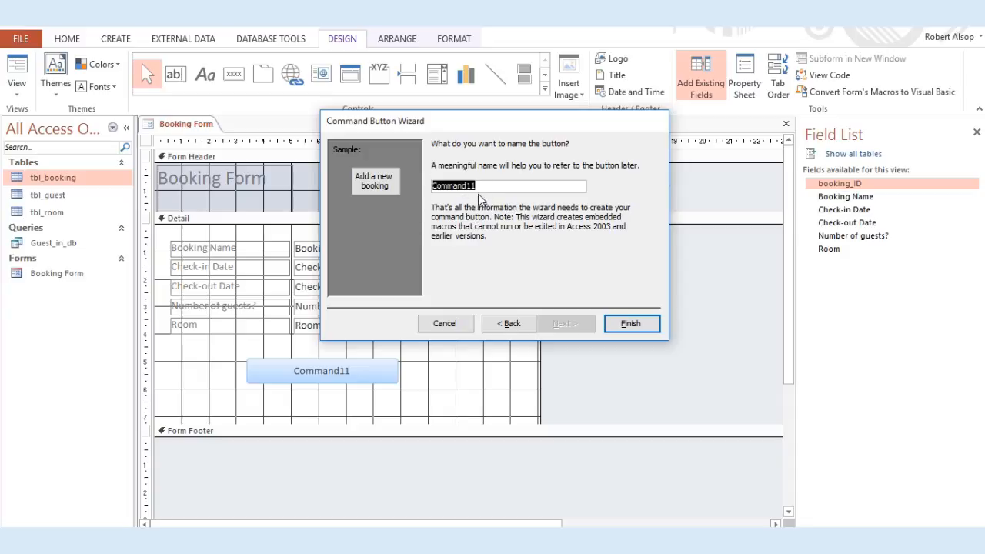
click(631, 324)
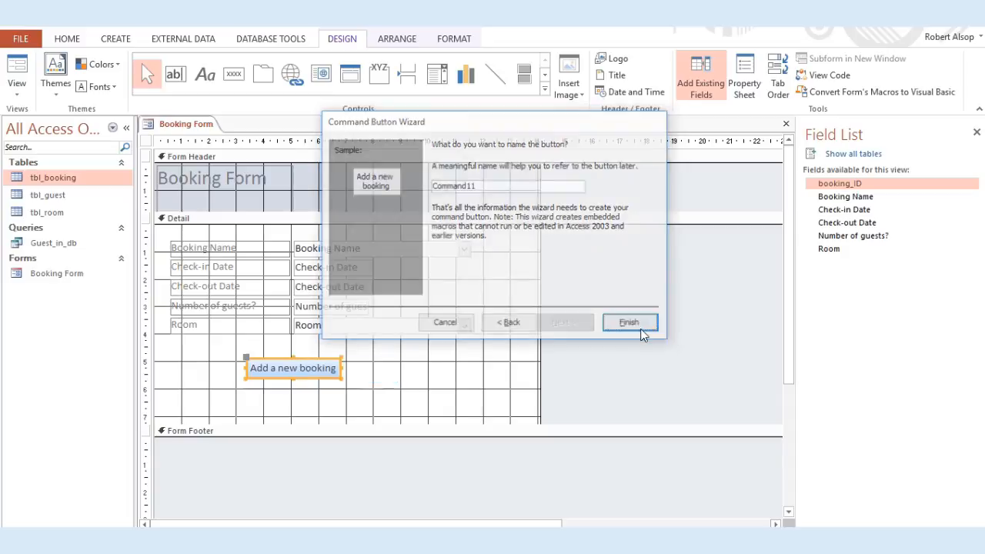
Display the Booking Form in Form View, test the "Add a new booking" button and check the Booking Name choices.
right_click(199, 128)
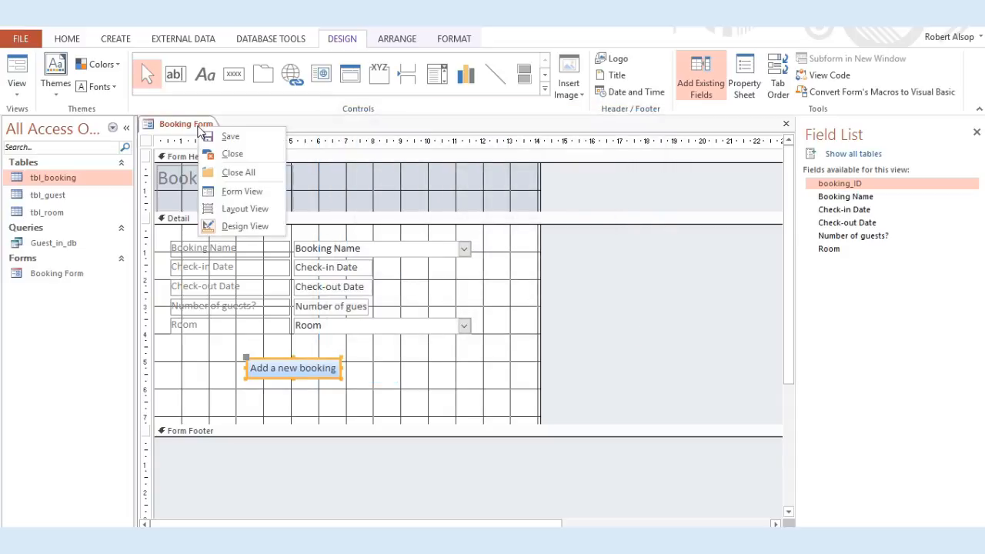
click(218, 191)
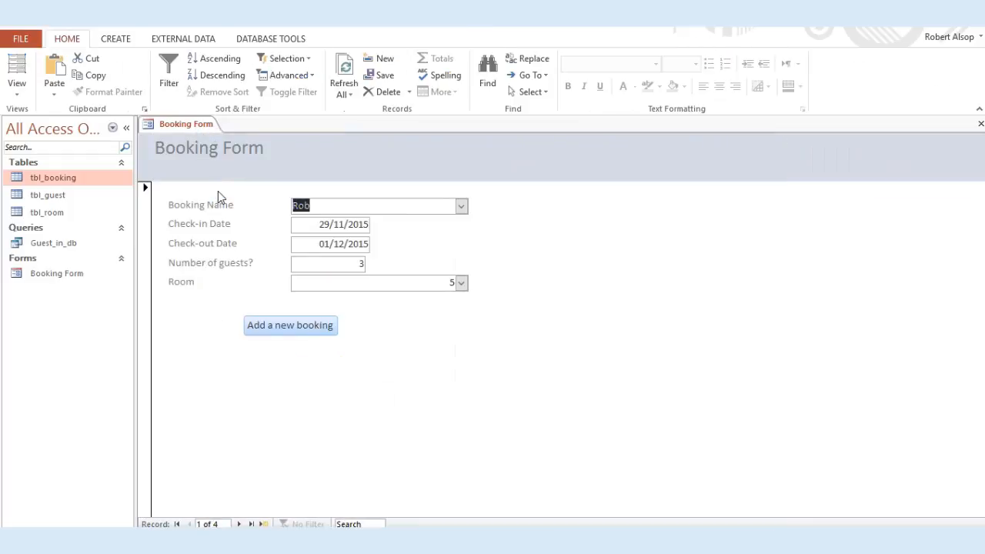
click(292, 331)
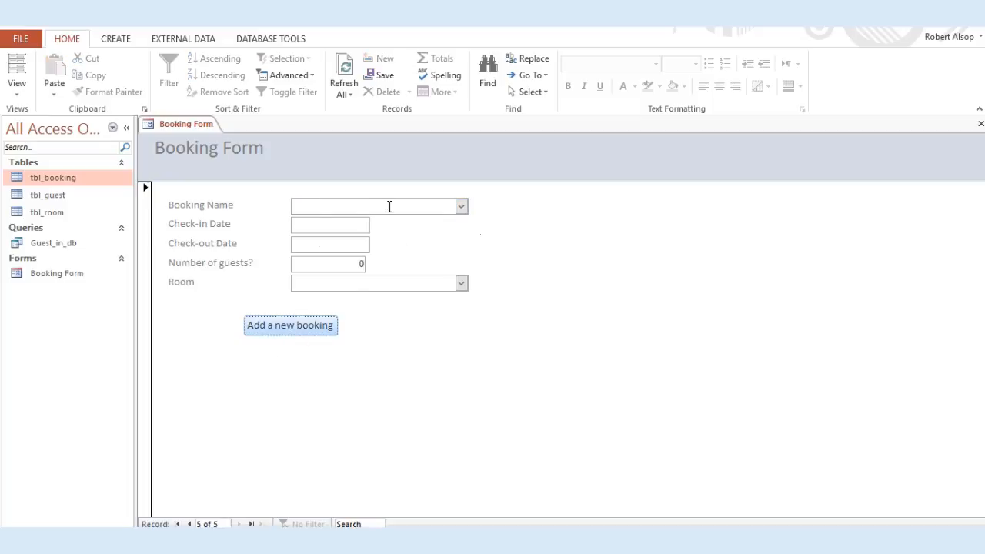
click(461, 208)
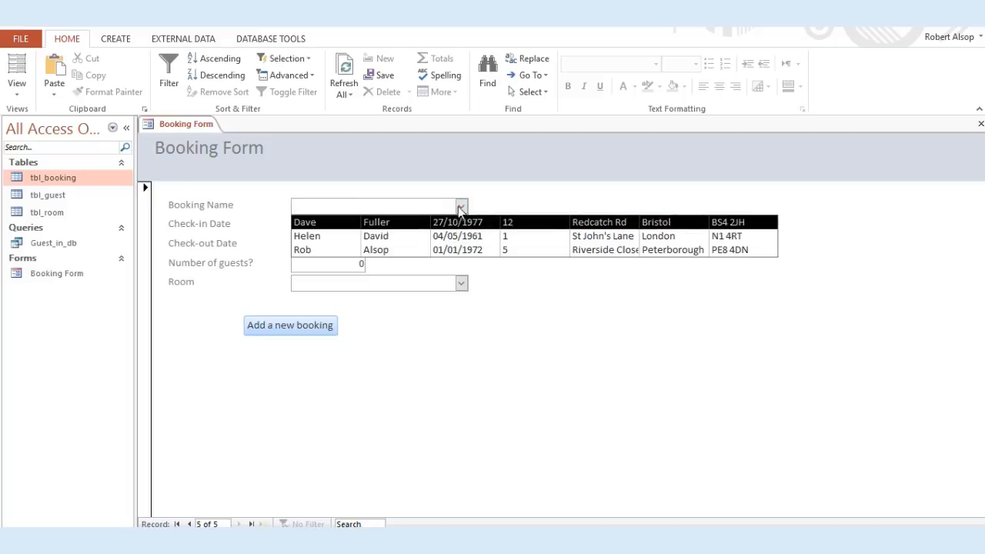
click(492, 201)
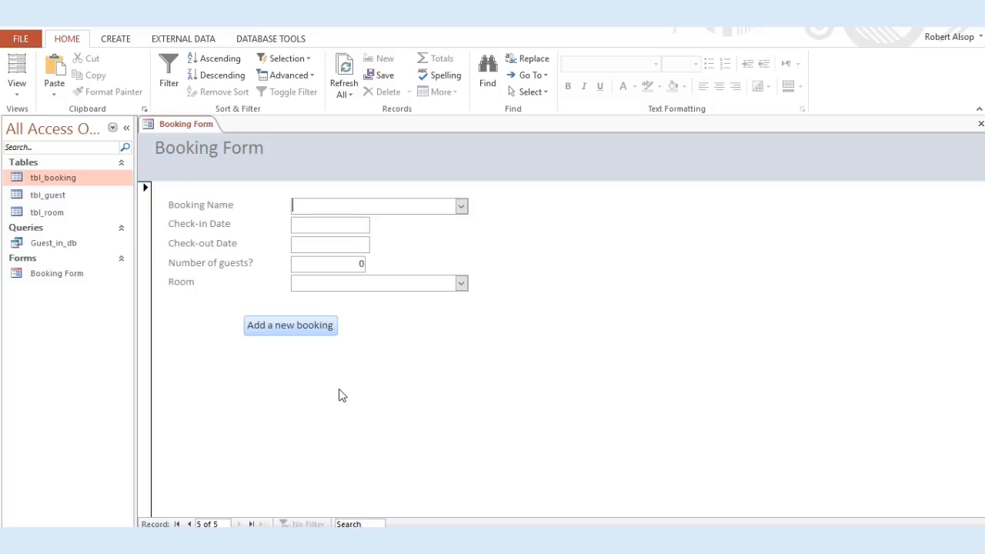
click(314, 335)
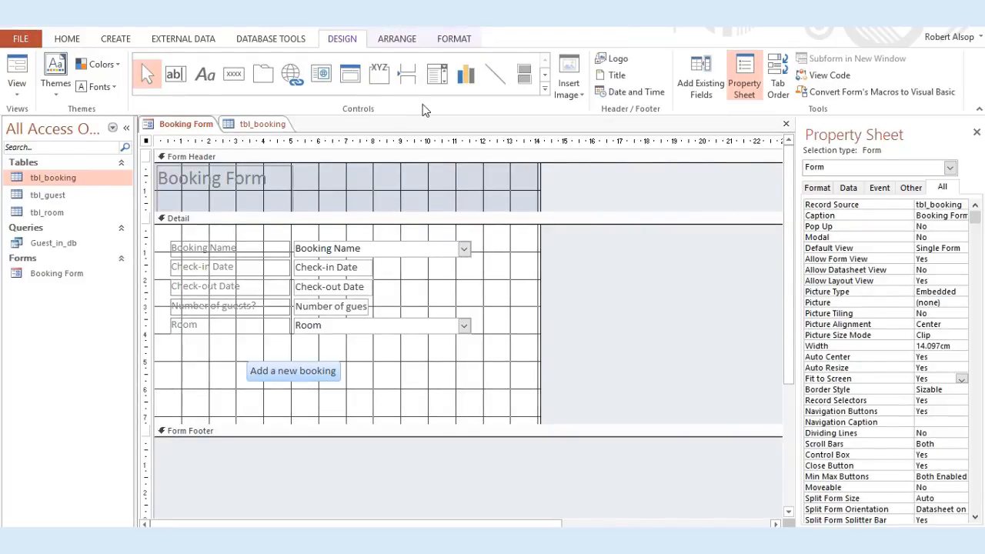
Draw a command button about 4.2 cm wide beside the "Add a new booking" button and assign it the Save Record action from Record Operations.
click(235, 77)
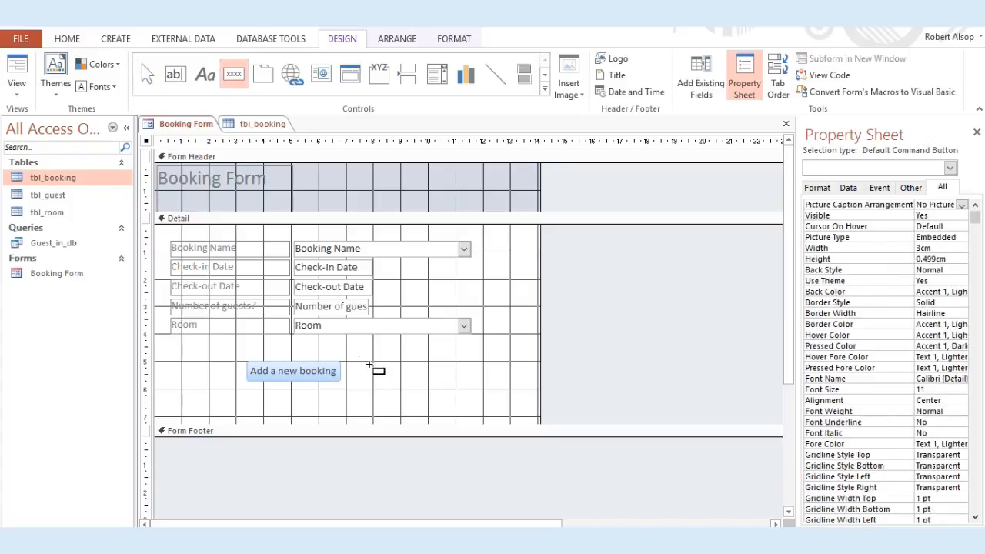
drag(373, 362, 488, 381)
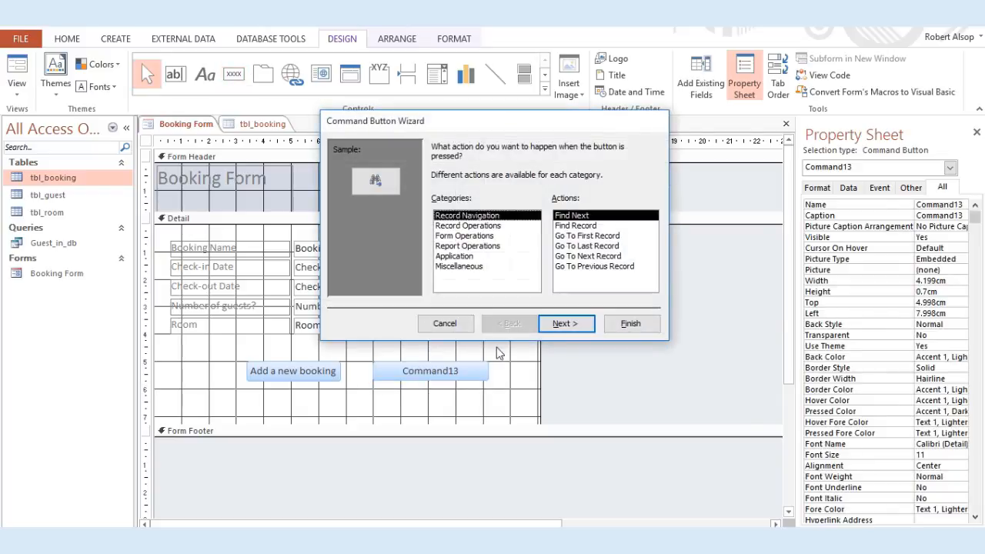
click(478, 226)
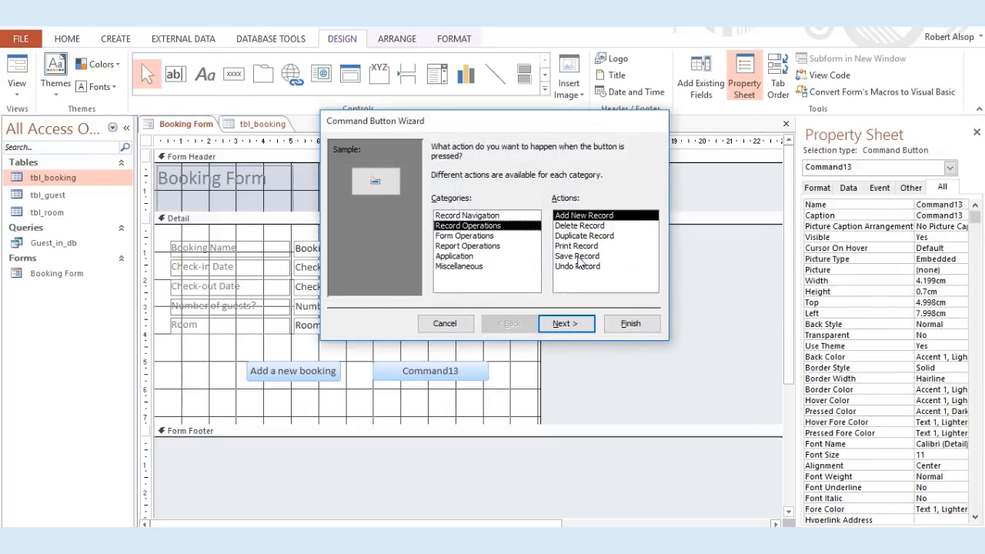
click(578, 257)
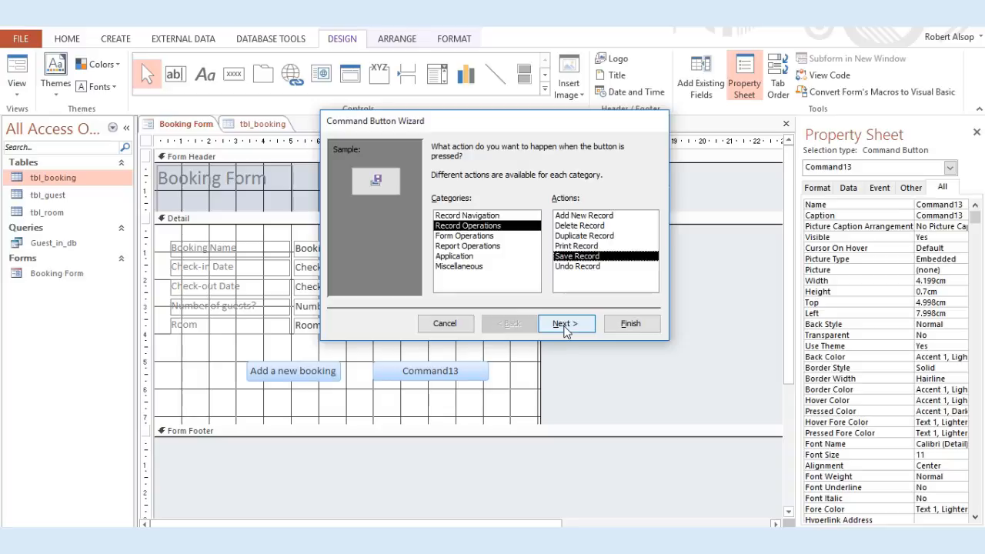
click(565, 324)
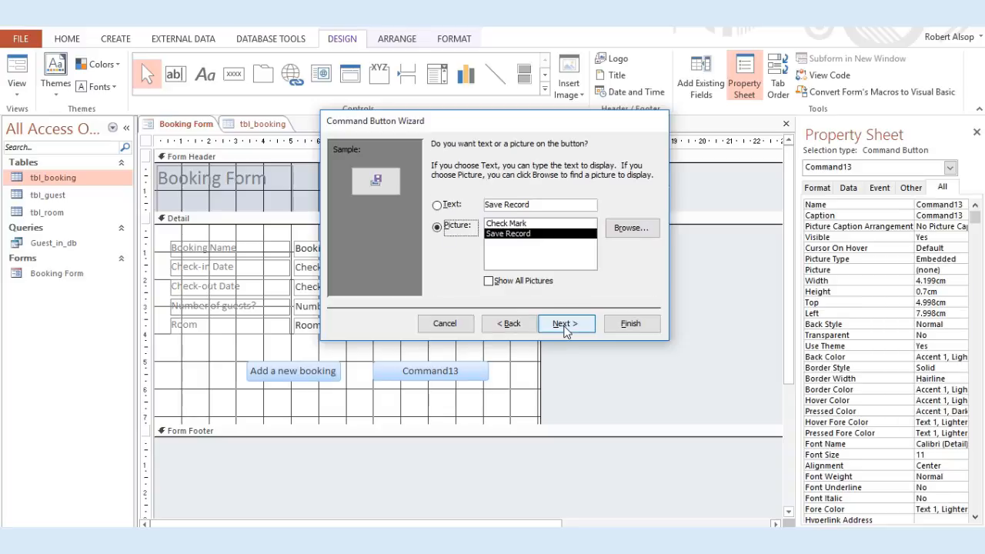
Give the new command button the text "Confirm Booking?" and finish the wizard with the default button name.
click(464, 206)
drag(504, 204, 548, 204)
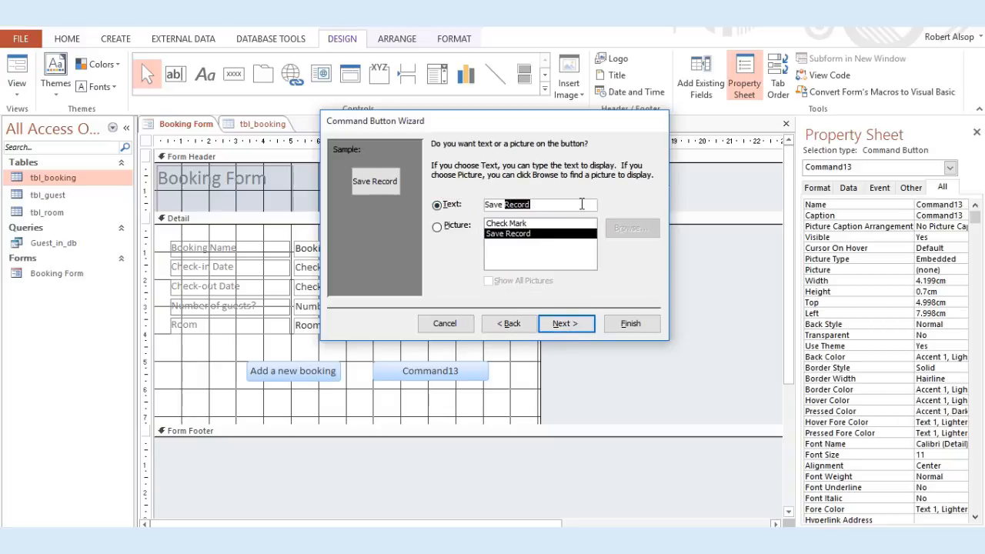
text(Booking)
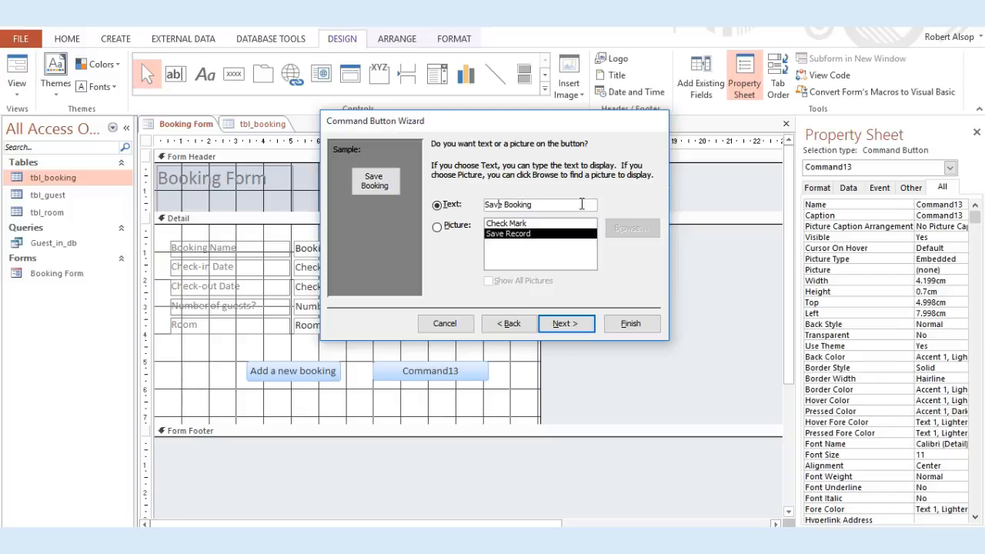
key(BackSpace)
key(BackSpace)
key(BackSpace)
key(BackSpace)
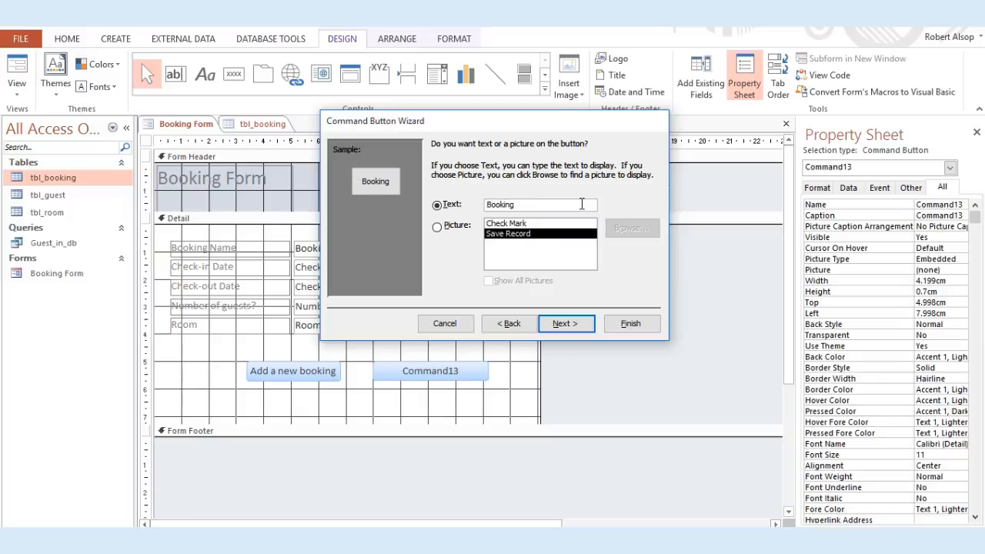
text(Confirm Booking)
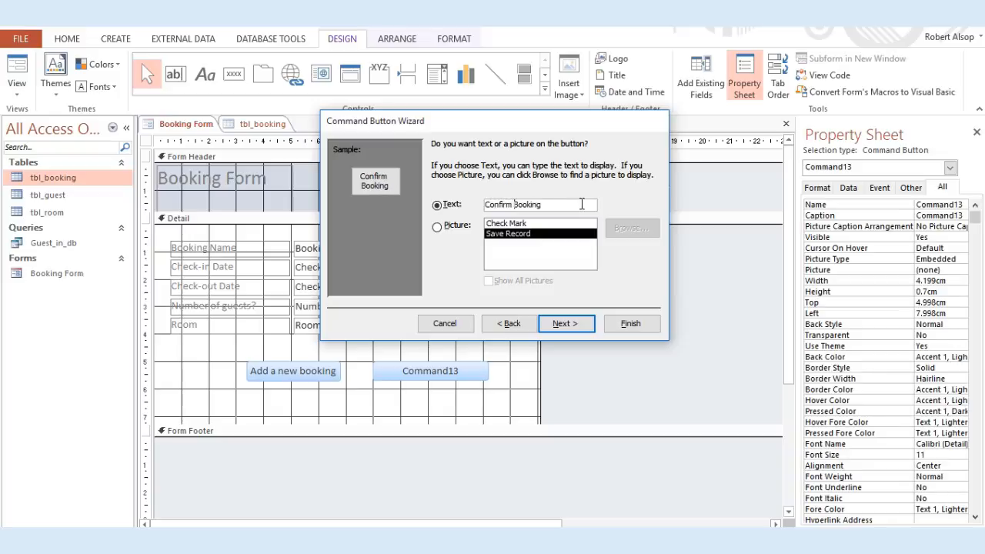
text(?)
click(583, 323)
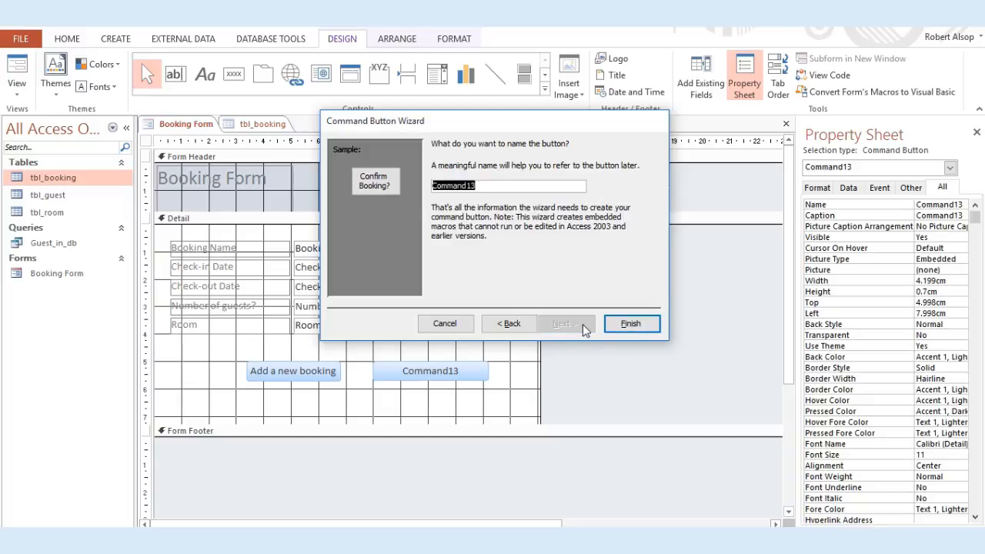
click(631, 323)
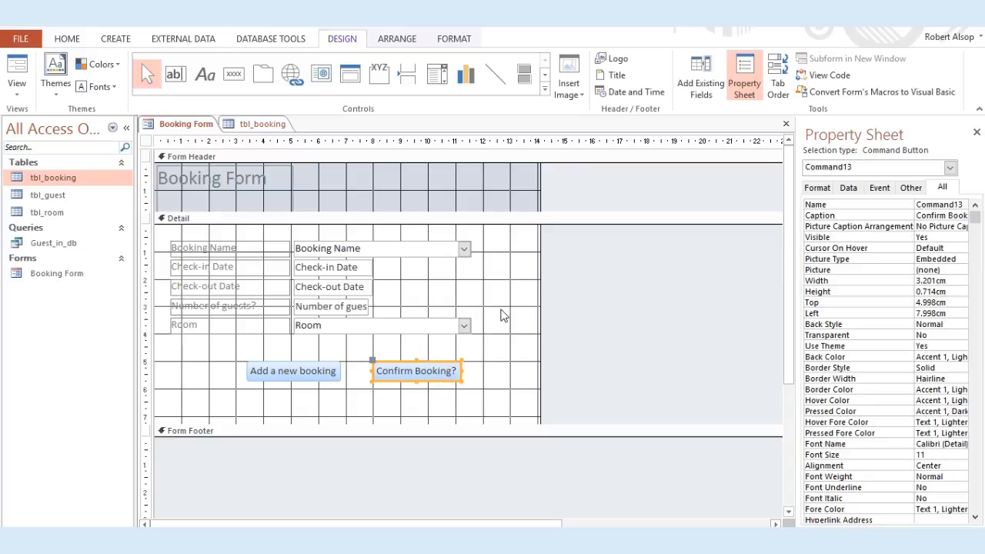
Set the Booking Form's Pop Up property to Yes.
click(592, 320)
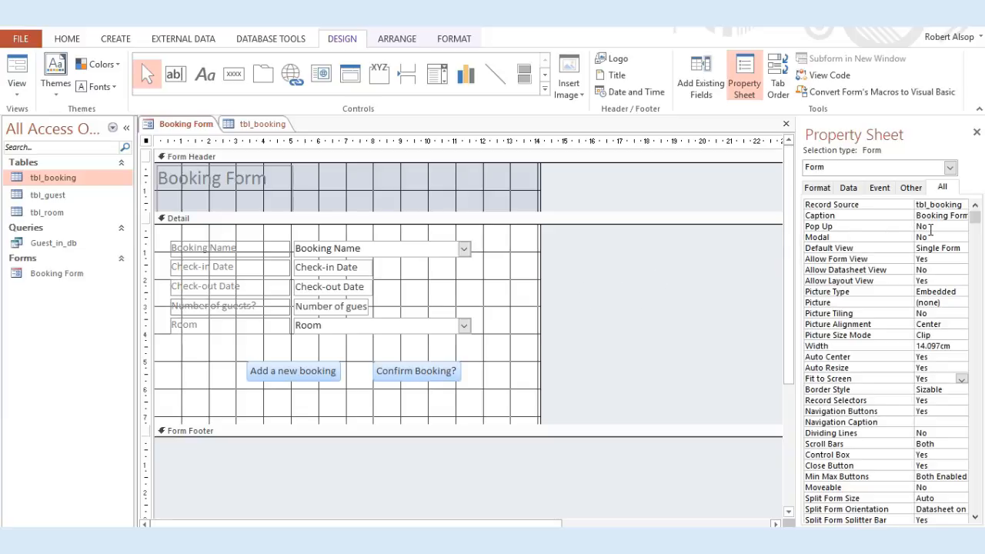
click(933, 226)
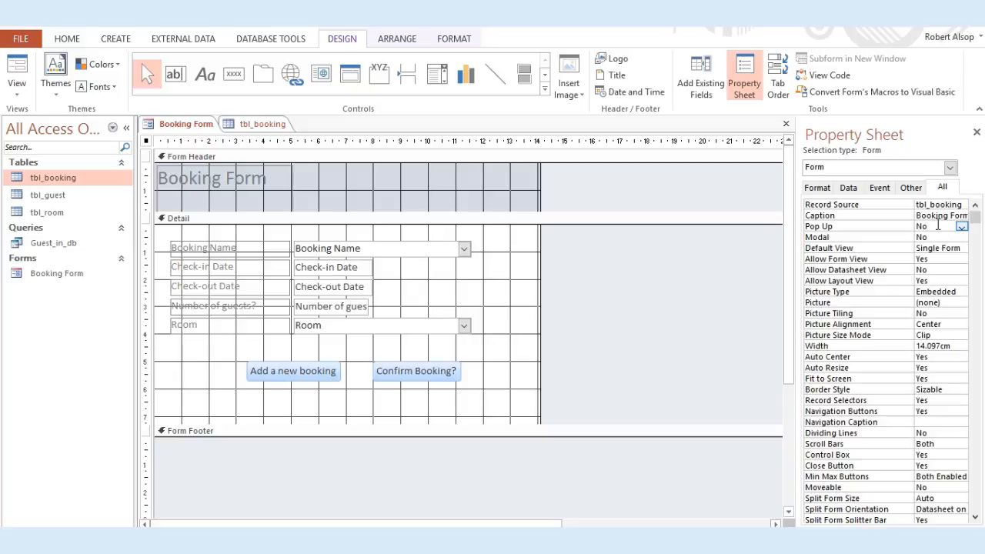
click(961, 227)
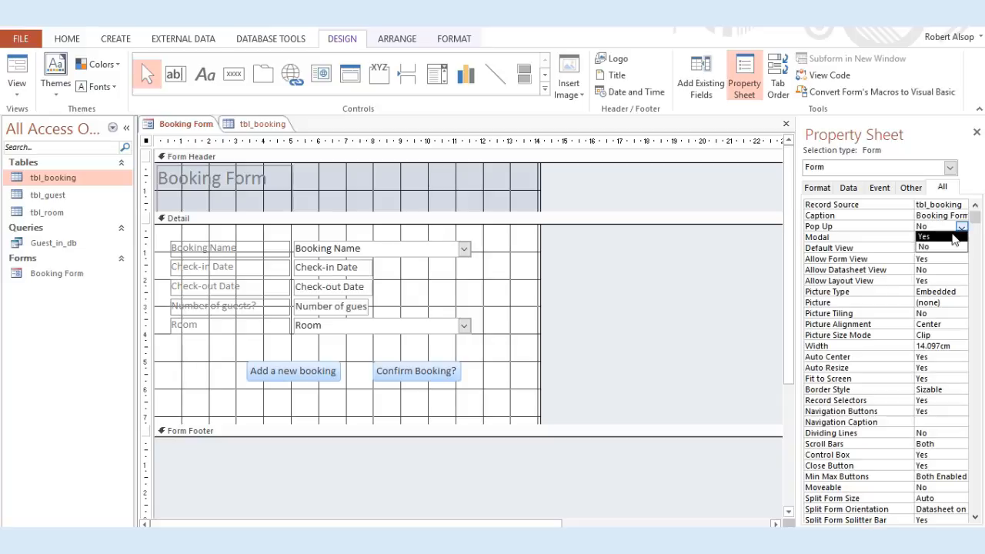
click(953, 236)
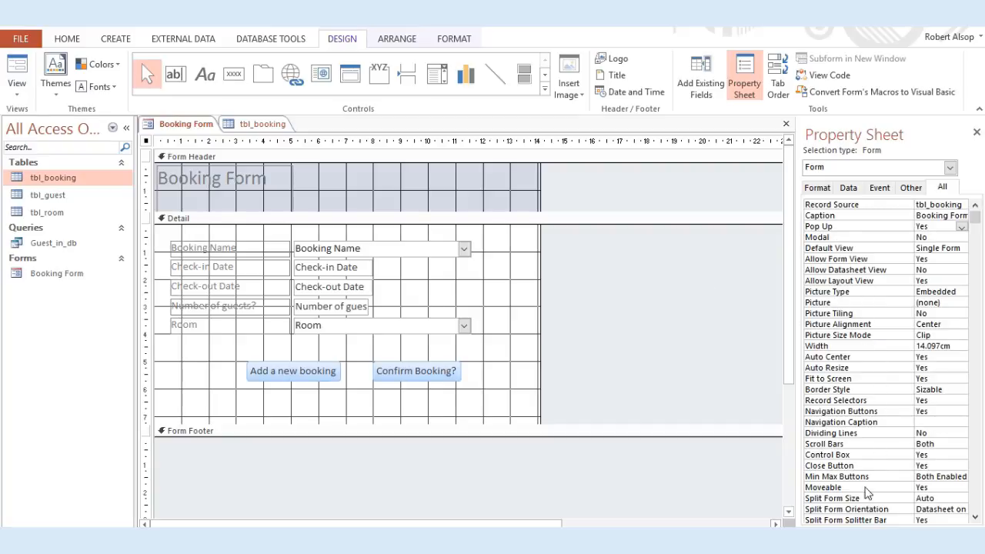
click(818, 191)
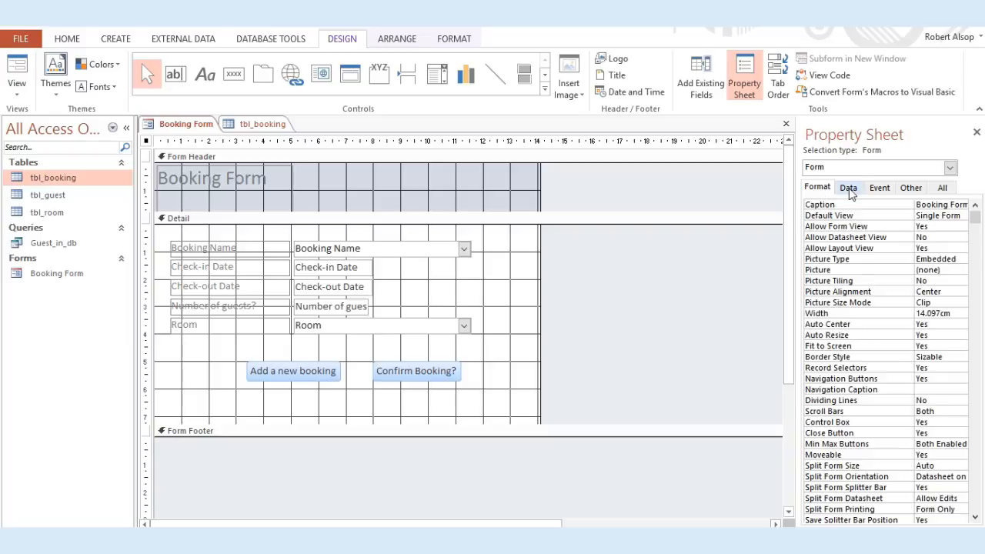
click(850, 190)
click(880, 189)
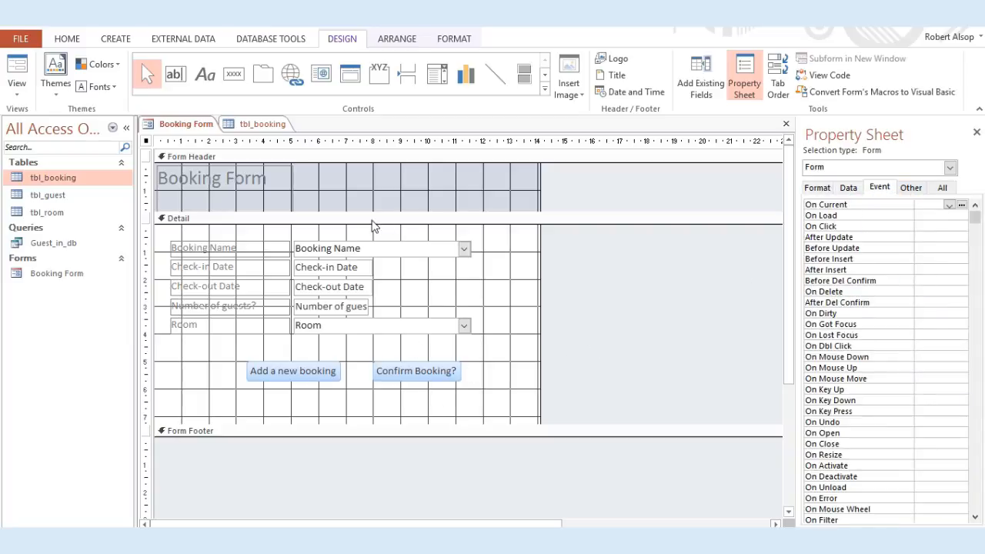
click(910, 189)
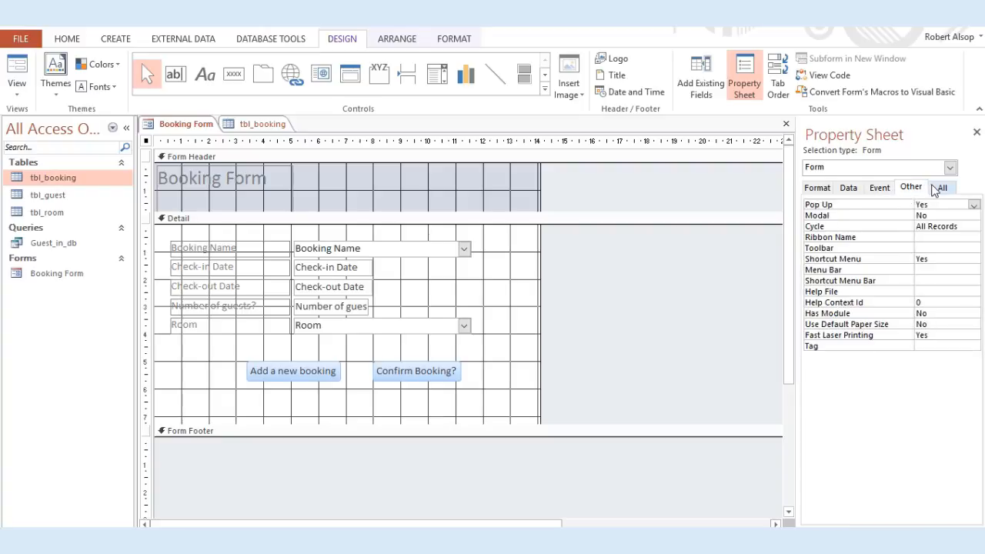
click(939, 189)
click(910, 188)
Save and close the Booking Form, reopen it as a pop-up window and reposition it over the tbl_booking datasheet.
right_click(201, 128)
key(Escape)
right_click(200, 127)
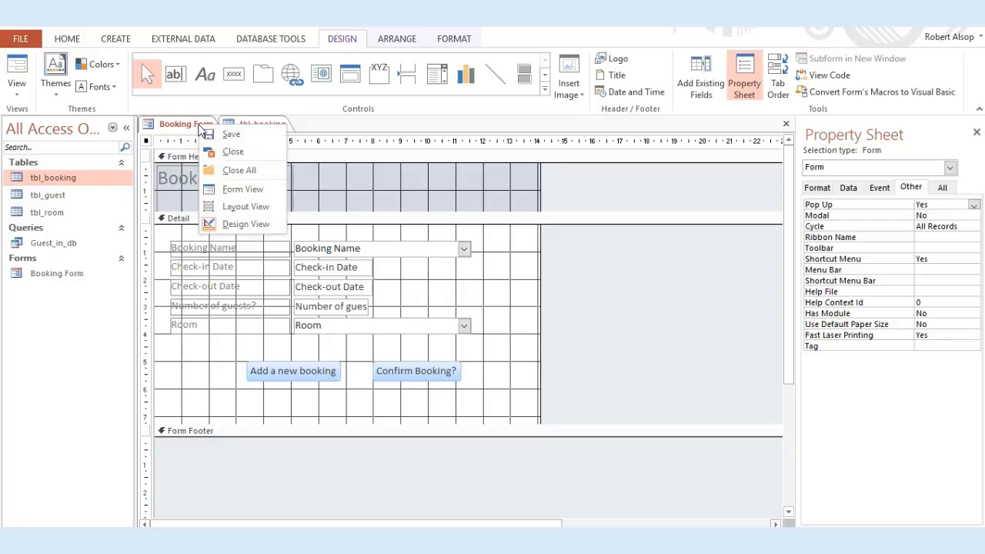
click(231, 153)
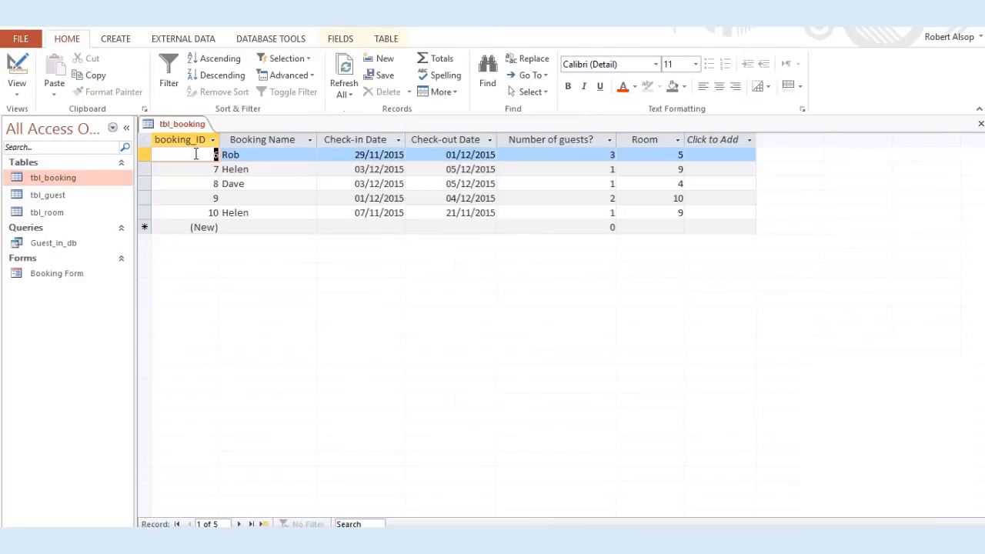
click(65, 274)
double_click(63, 275)
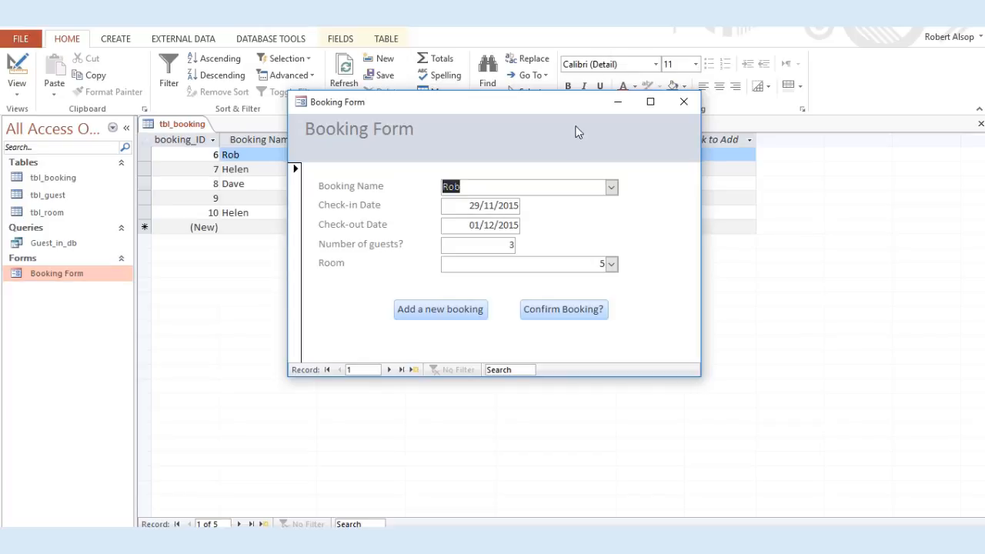
mouse_move(537, 103)
mouse_down()
mouse_move(482, 127)
mouse_move(556, 185)
mouse_move(518, 99)
mouse_up()
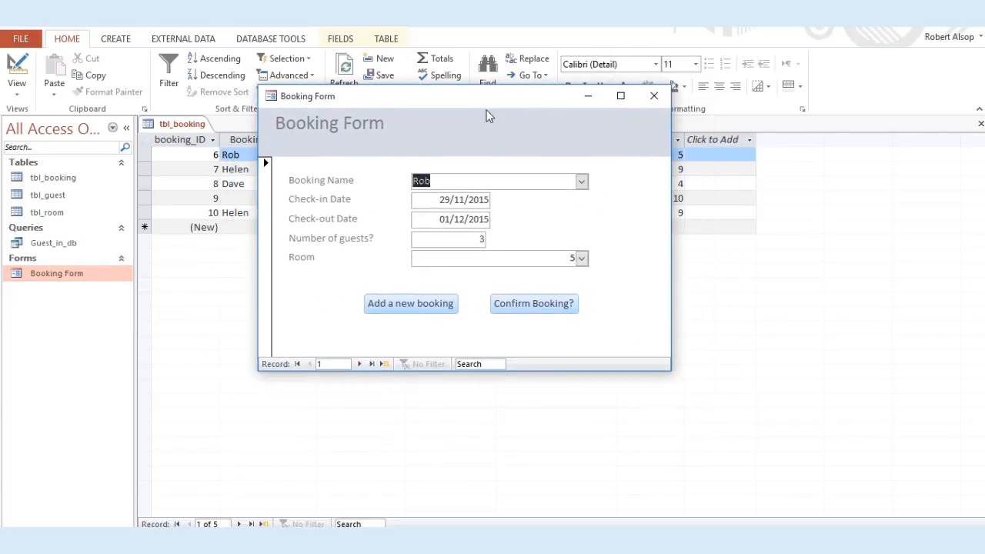
Start a new booking for the third listed guest with check-in date 27/11/2015 and check-out date 04/12/2015.
click(423, 310)
click(587, 182)
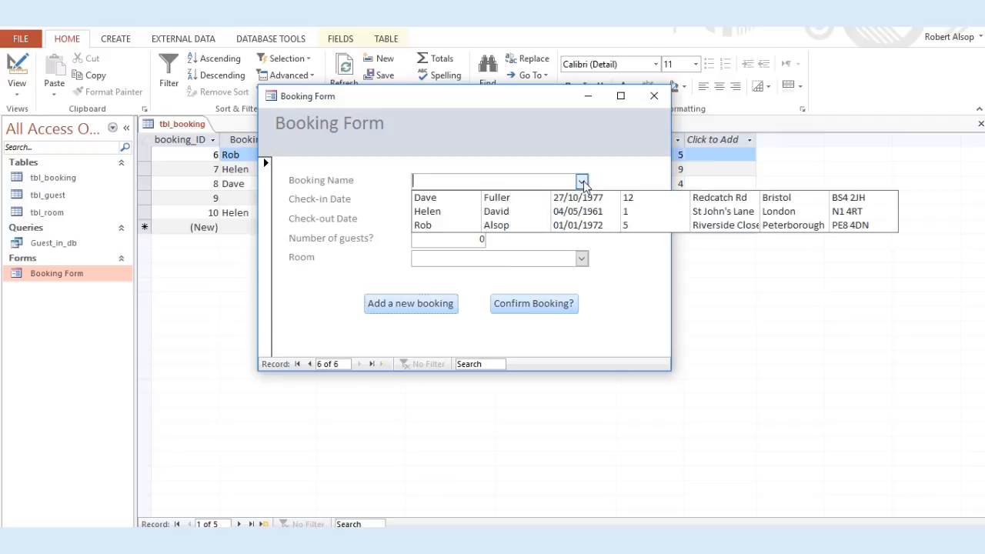
click(529, 224)
click(467, 199)
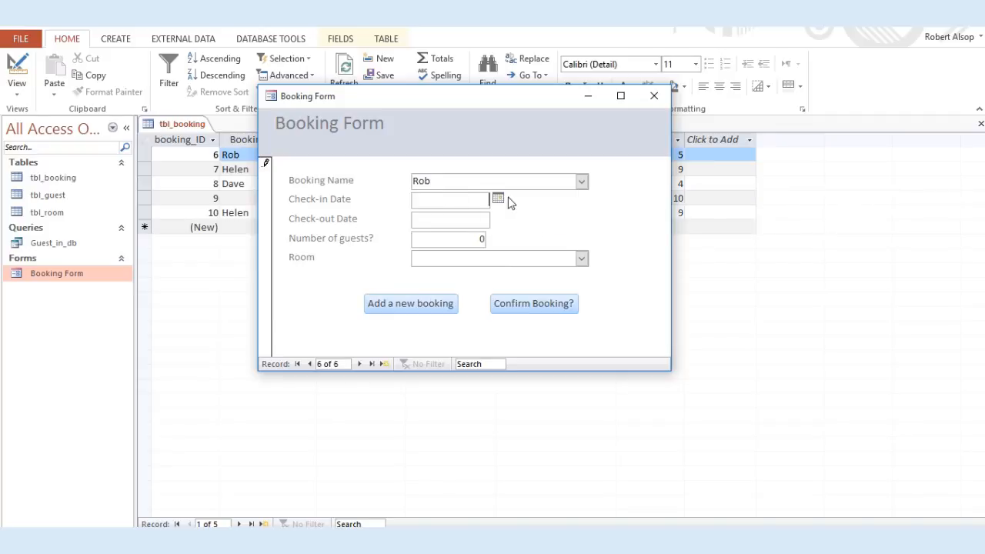
click(498, 199)
click(461, 285)
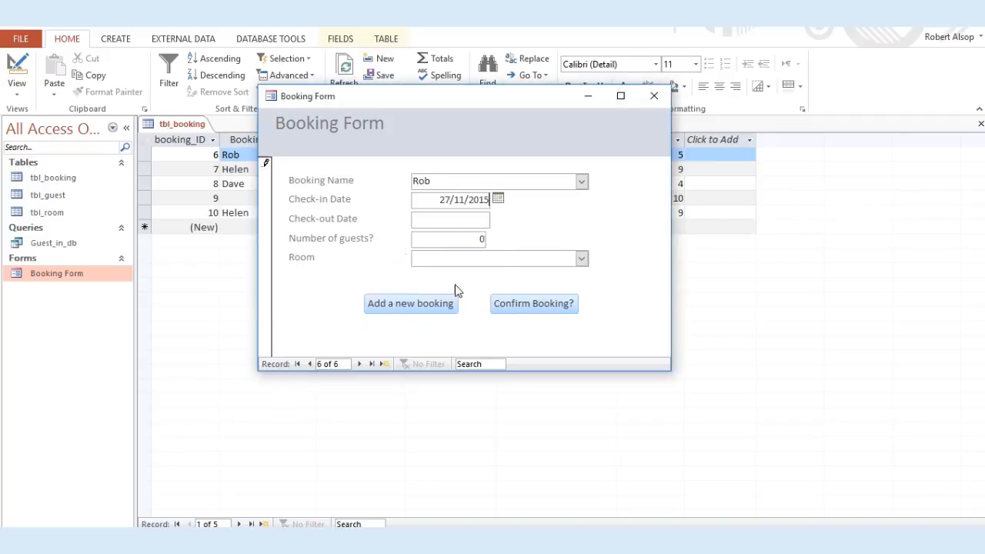
click(483, 219)
click(497, 218)
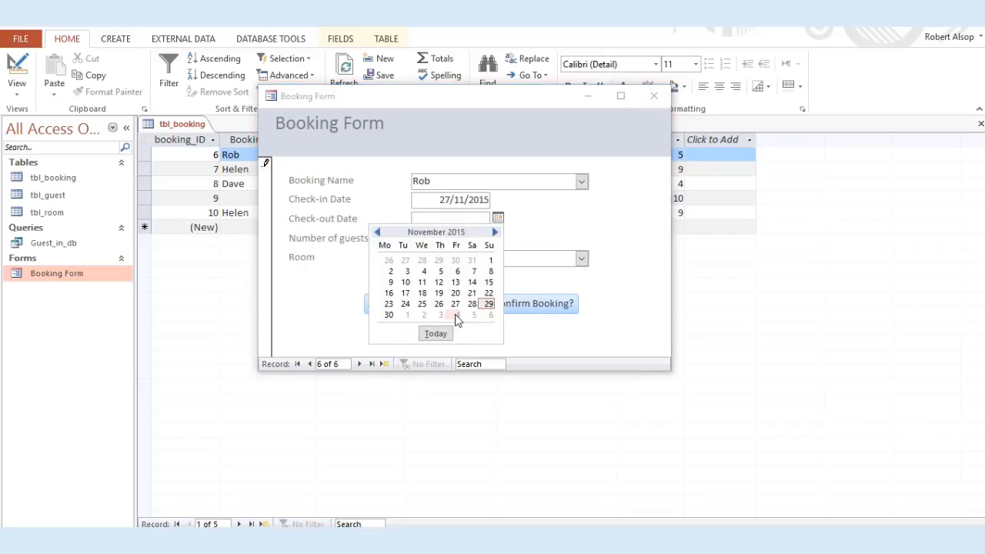
click(457, 314)
Set the number of guests to 1, choose a room and confirm the booking.
click(482, 239)
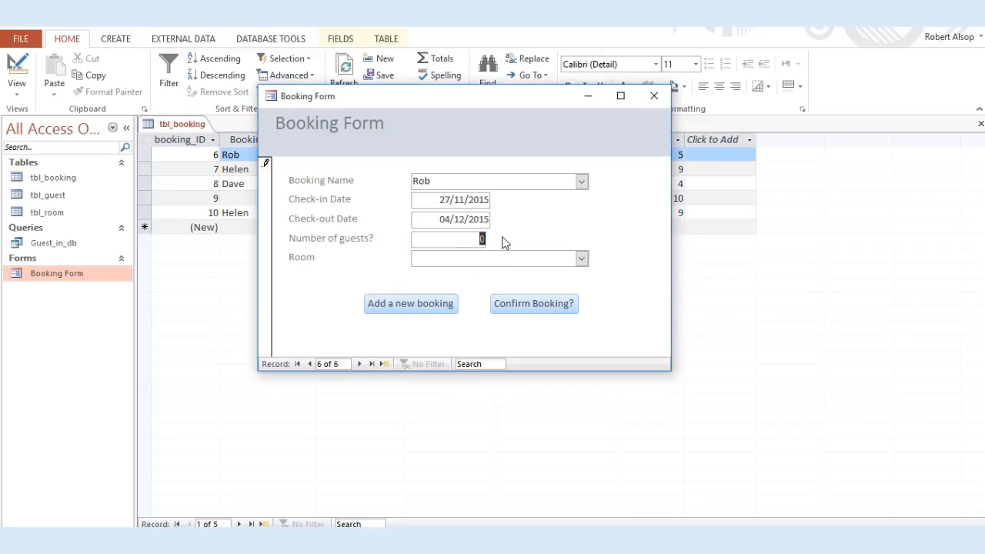
key(BackSpace)
text(1)
click(581, 258)
click(530, 343)
click(539, 307)
drag(523, 101, 517, 133)
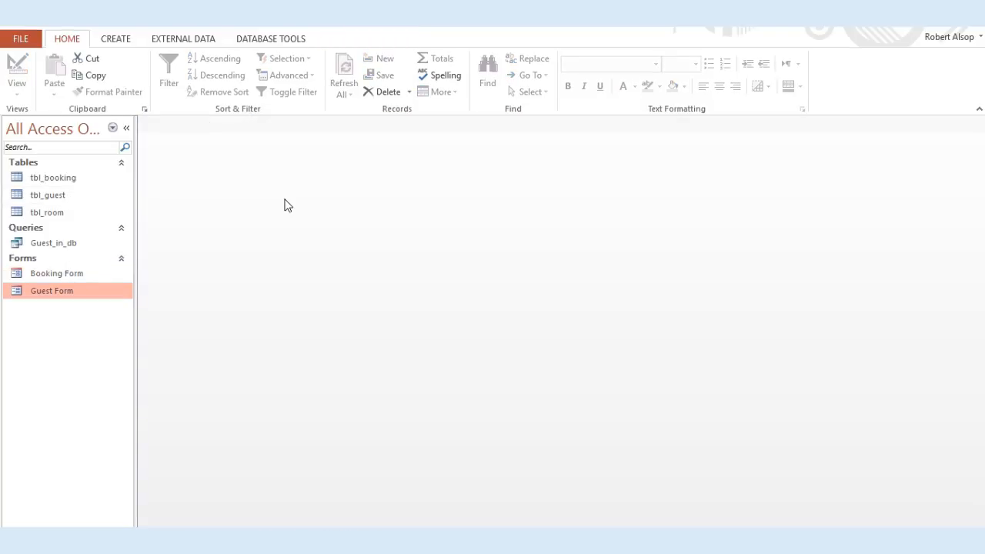
Open the Booking Form and Guest Form pop-ups, compare them side by side and close both.
click(74, 277)
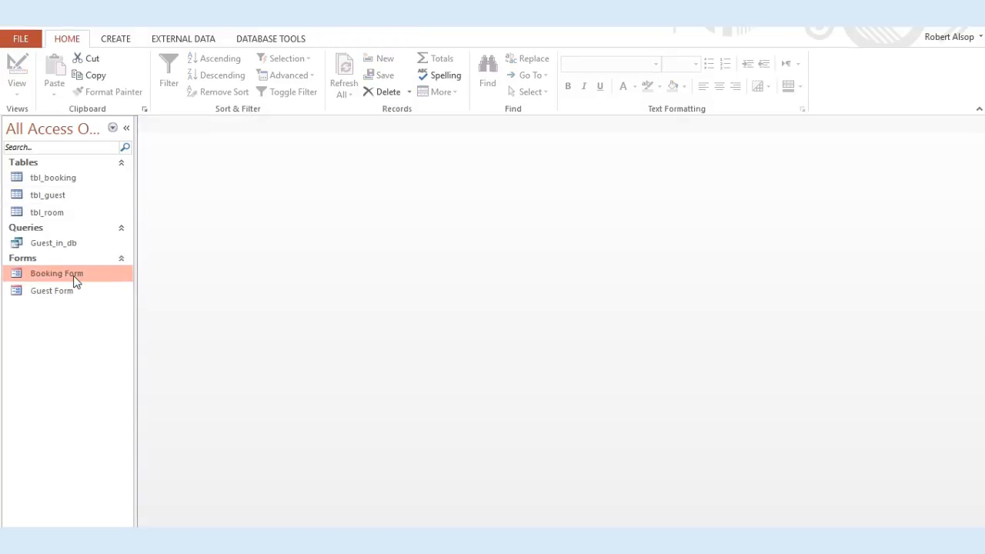
double_click(74, 282)
double_click(74, 293)
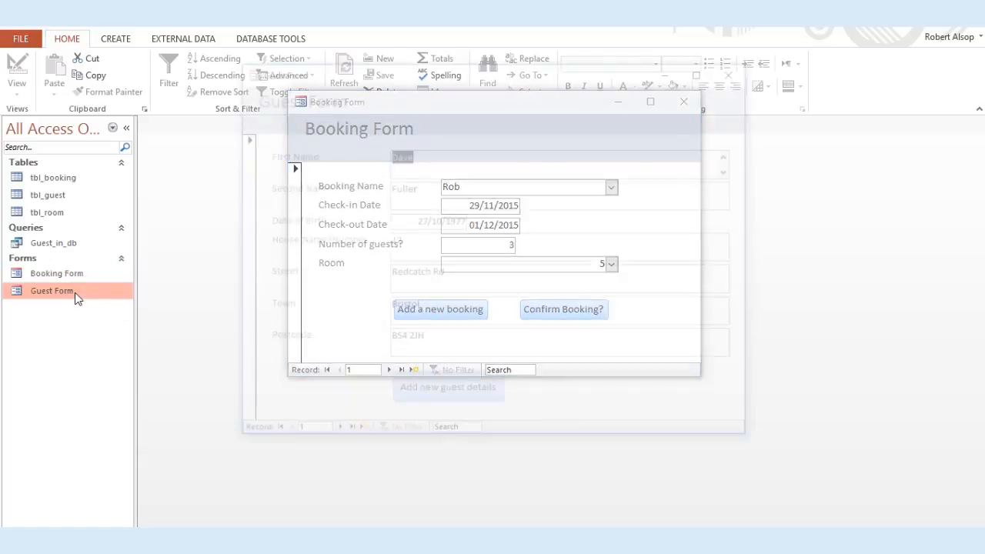
drag(393, 72, 561, 142)
drag(534, 109, 268, 92)
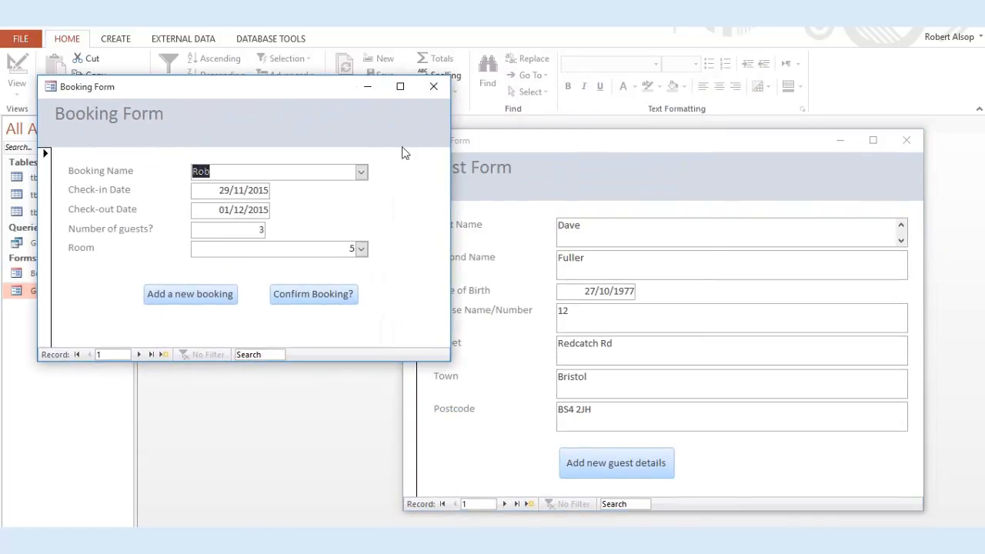
click(435, 88)
click(906, 140)
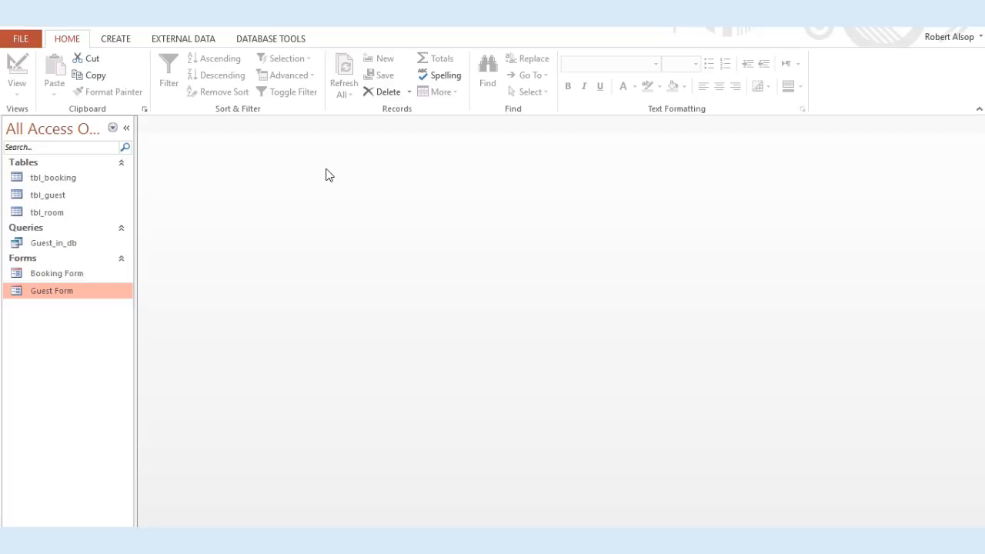
Create a blank form in Design View and enlarge its detail area to about 16 cm wide and 12 cm high.
click(130, 41)
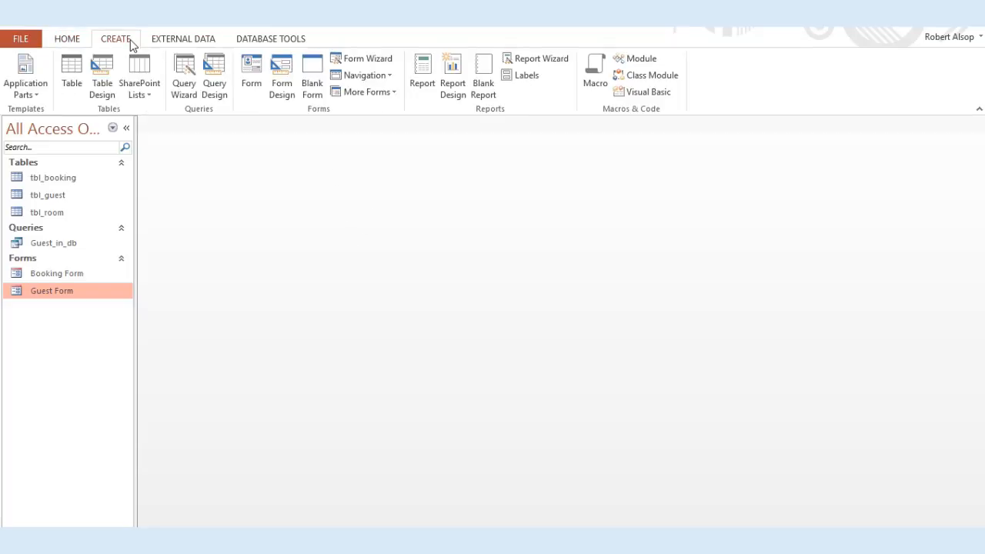
click(311, 90)
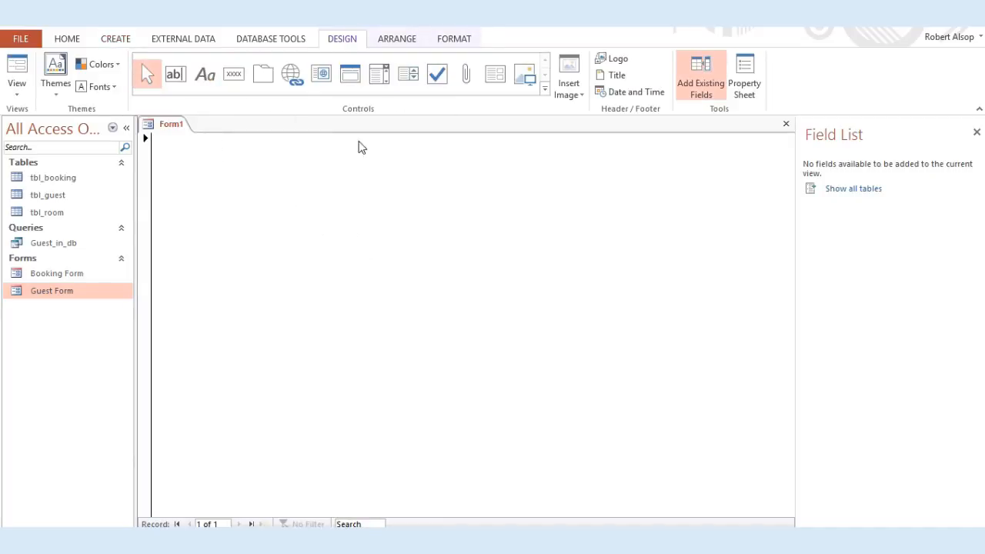
right_click(179, 123)
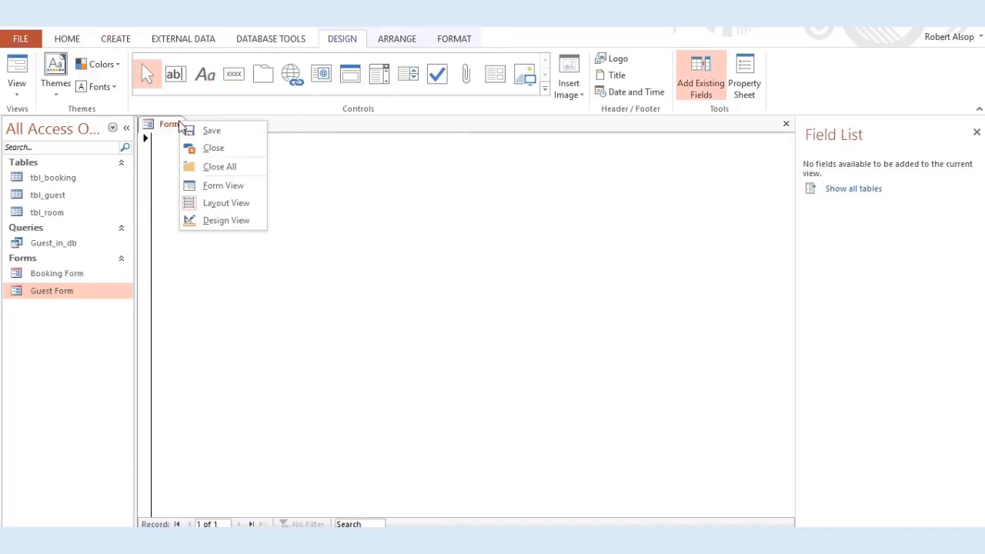
click(226, 221)
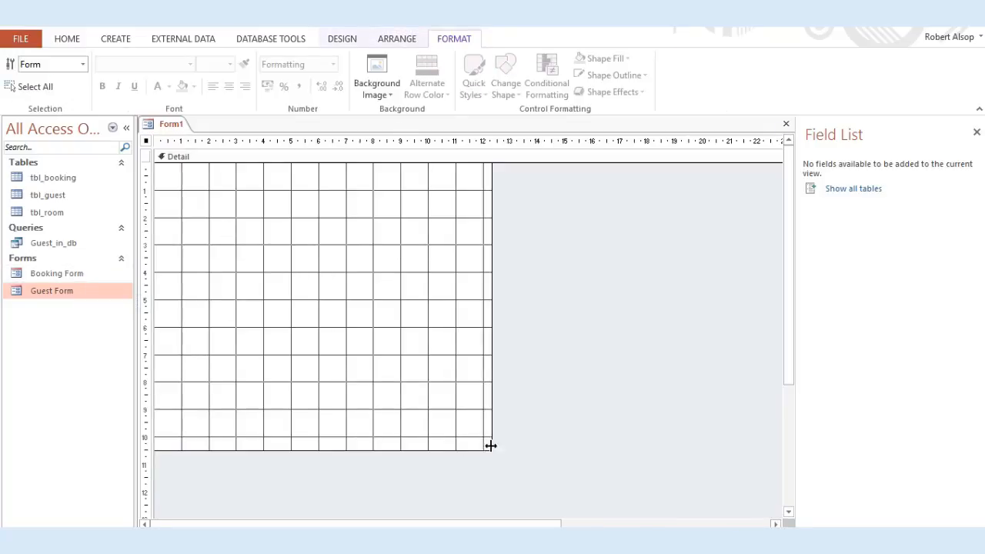
drag(492, 450, 494, 450)
drag(593, 483, 595, 485)
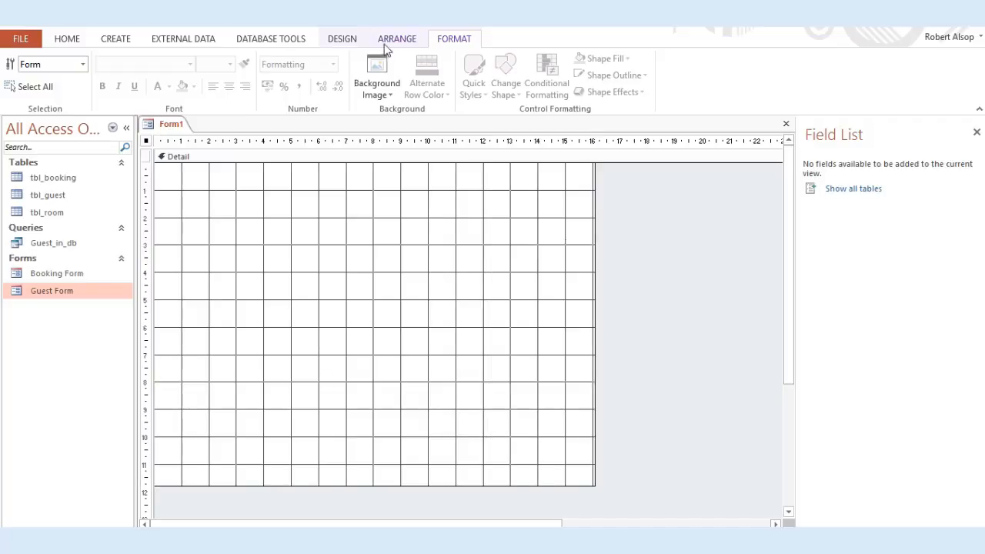
Add a label across the top of the form reading "This is the main menu. Please click on the button that you will take you to the form you need.".
click(343, 38)
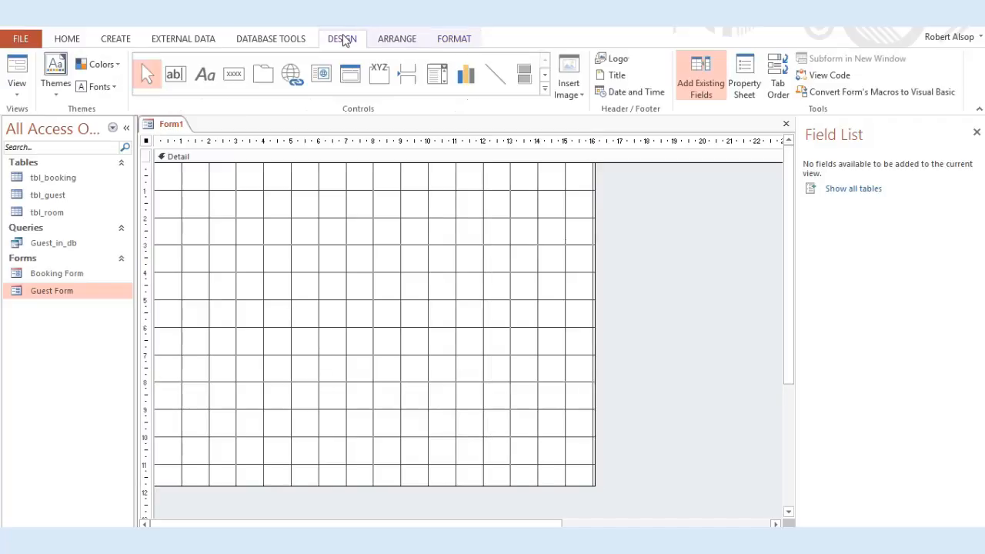
click(212, 79)
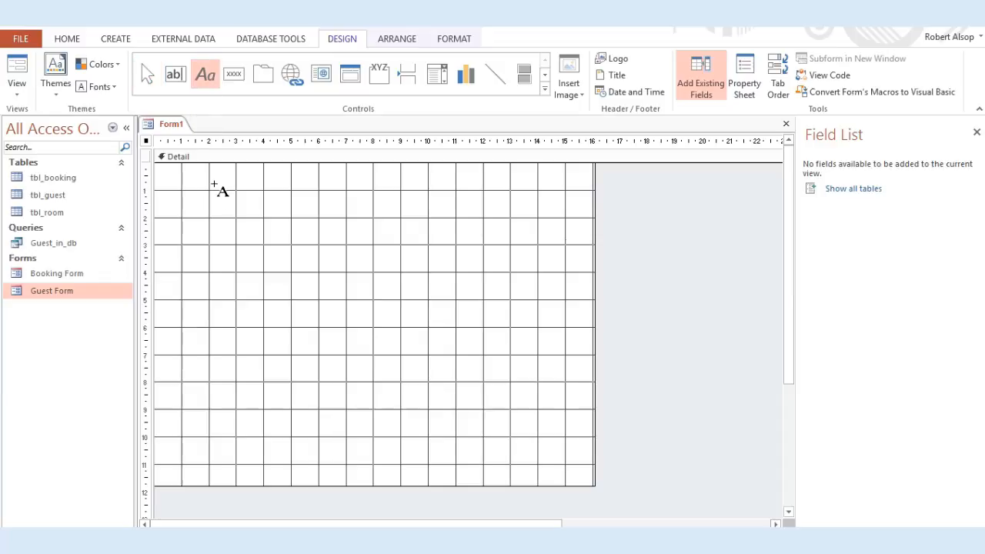
drag(211, 180, 478, 215)
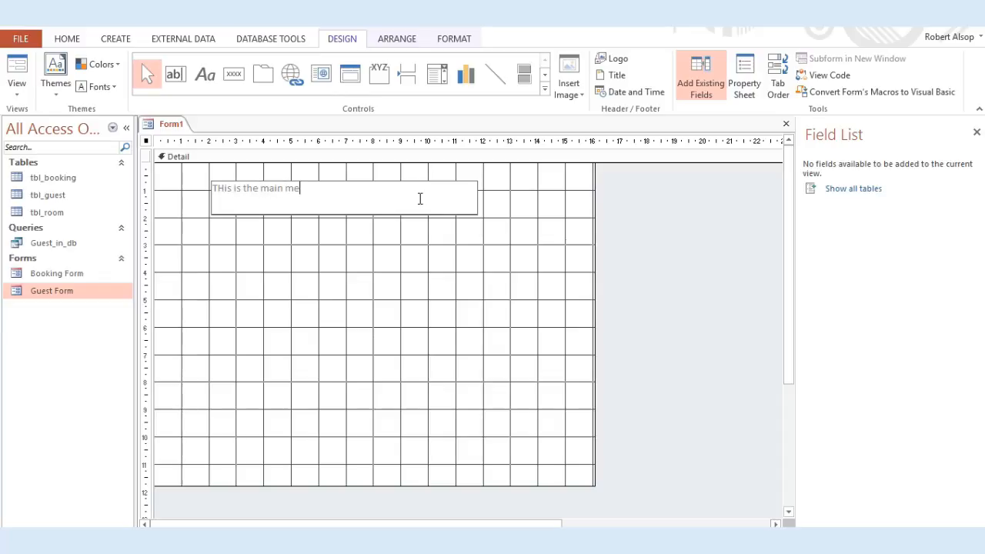
click(223, 189)
key(BackSpace)
text(h)
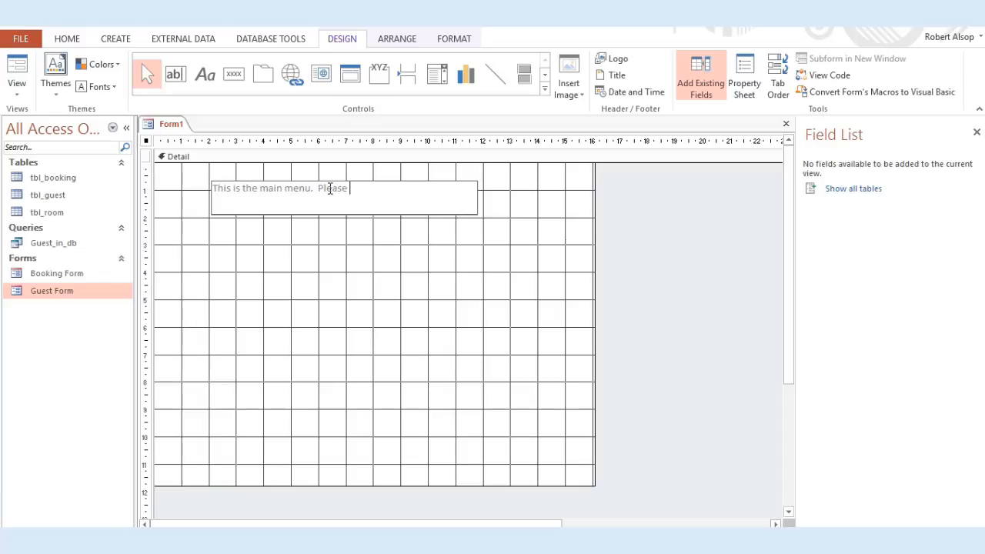
text(ck on the button that y)
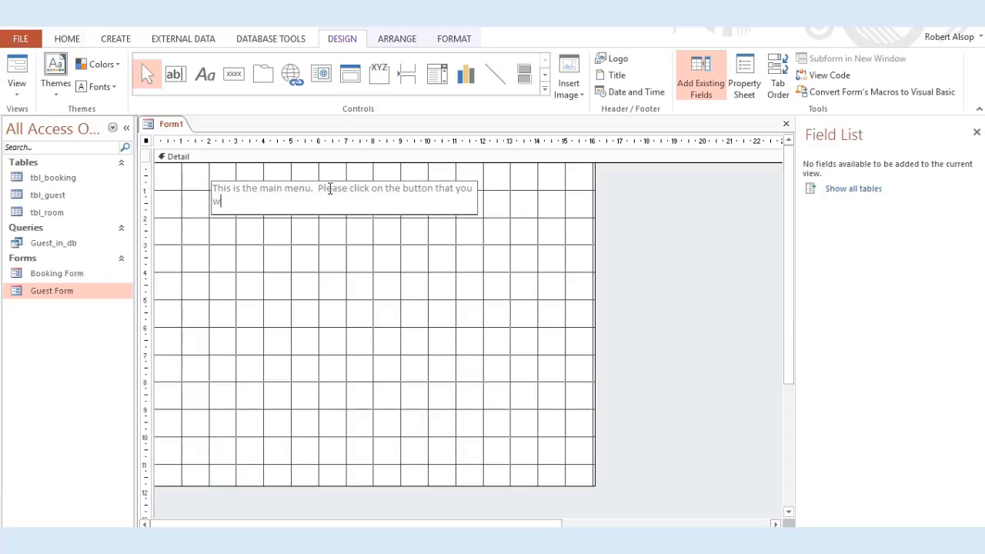
text(ouuld )
text(take you to the )
text(form you need.)
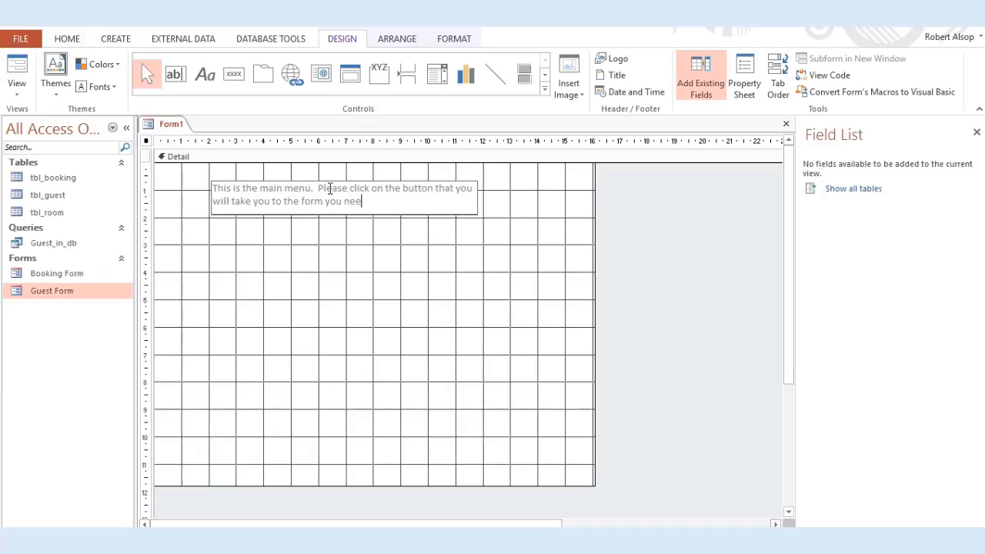
click(490, 210)
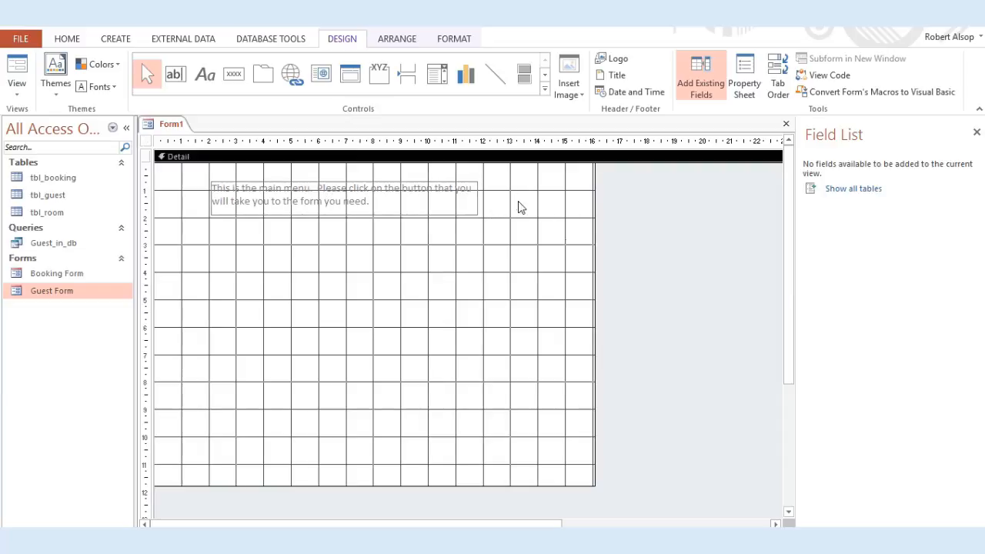
Fill the form's detail background with light blue-grey and set the main menu label's font colour to black.
right_click(526, 203)
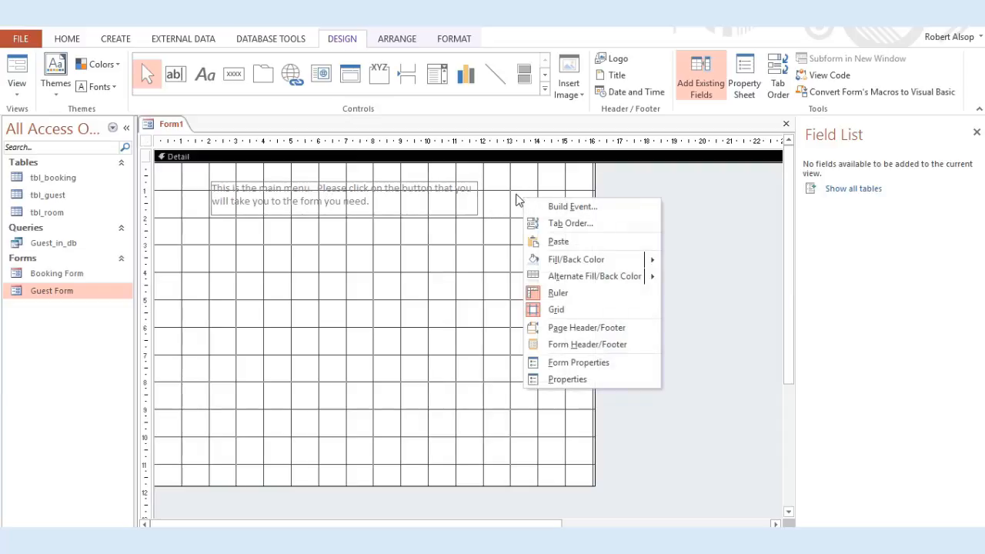
mouse_move(590, 260)
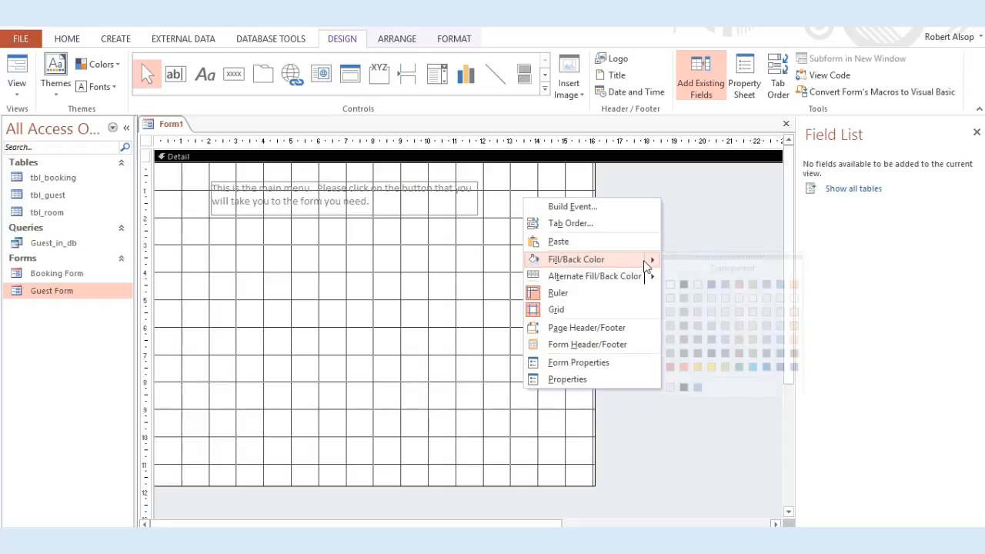
click(714, 303)
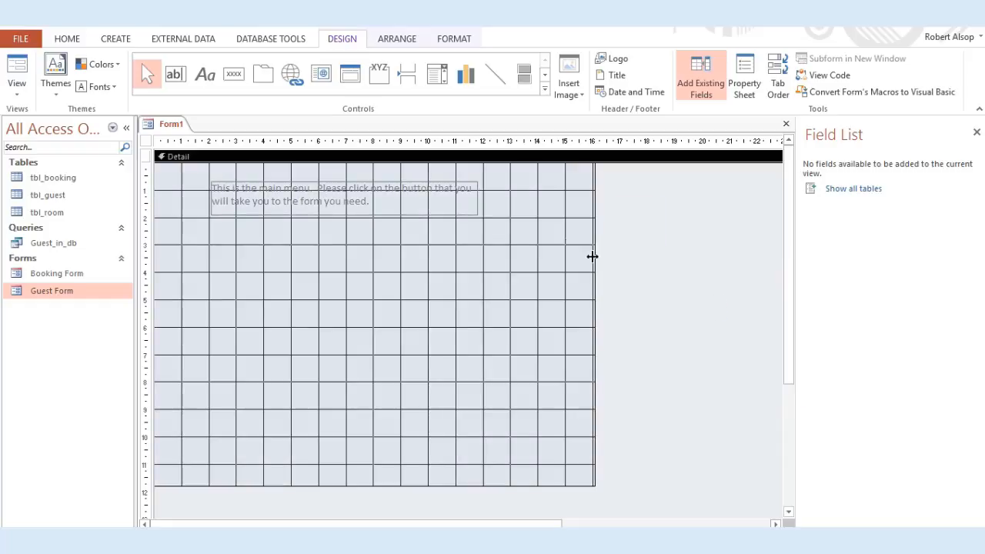
right_click(464, 202)
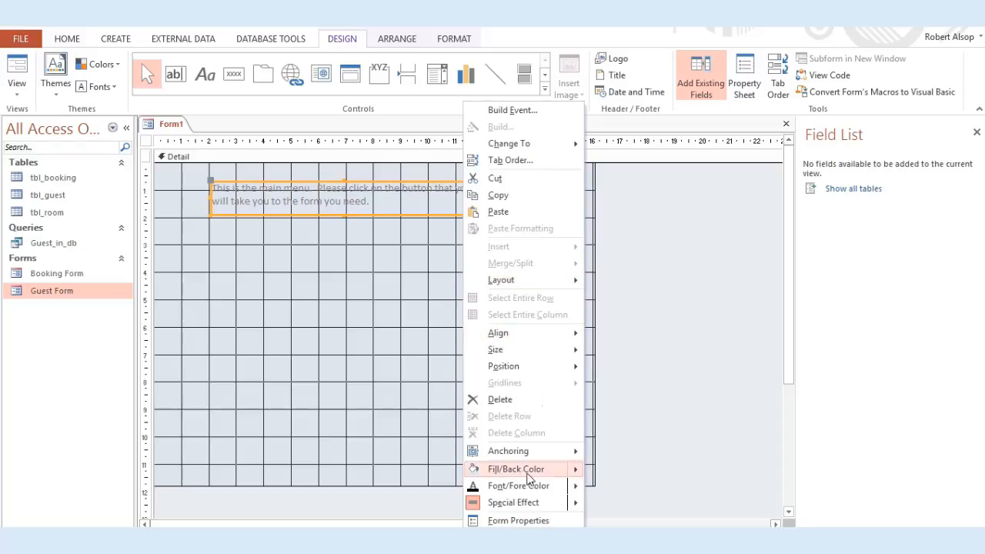
mouse_move(548, 471)
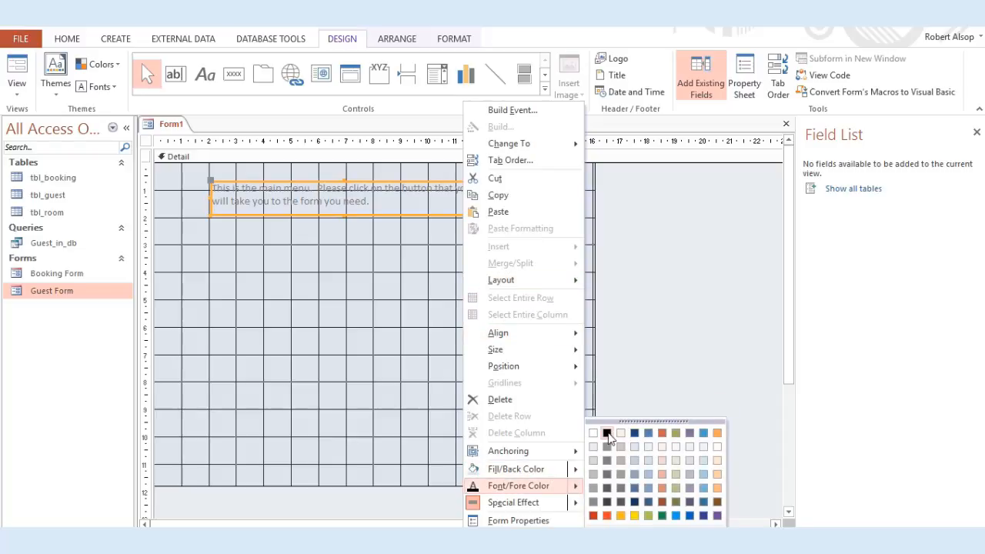
click(608, 432)
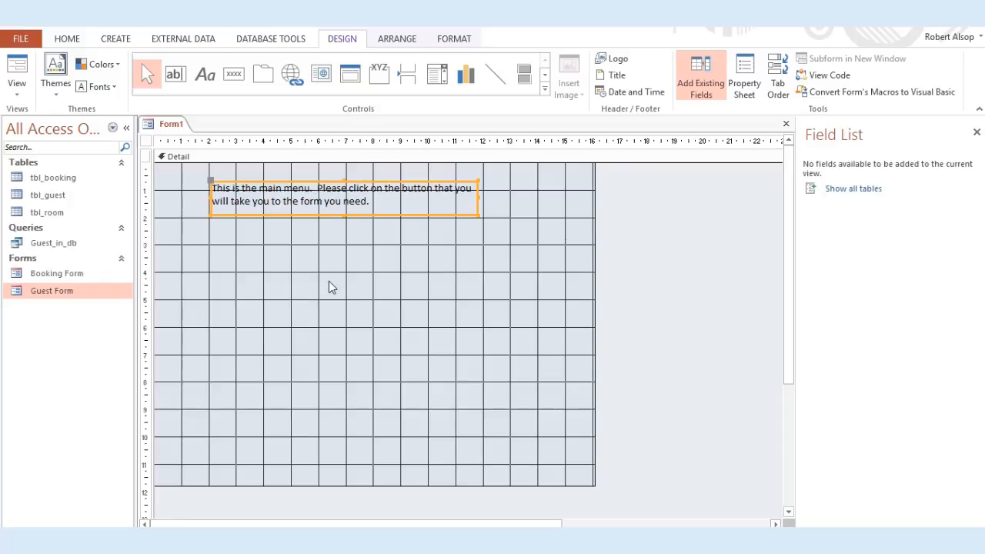
click(301, 276)
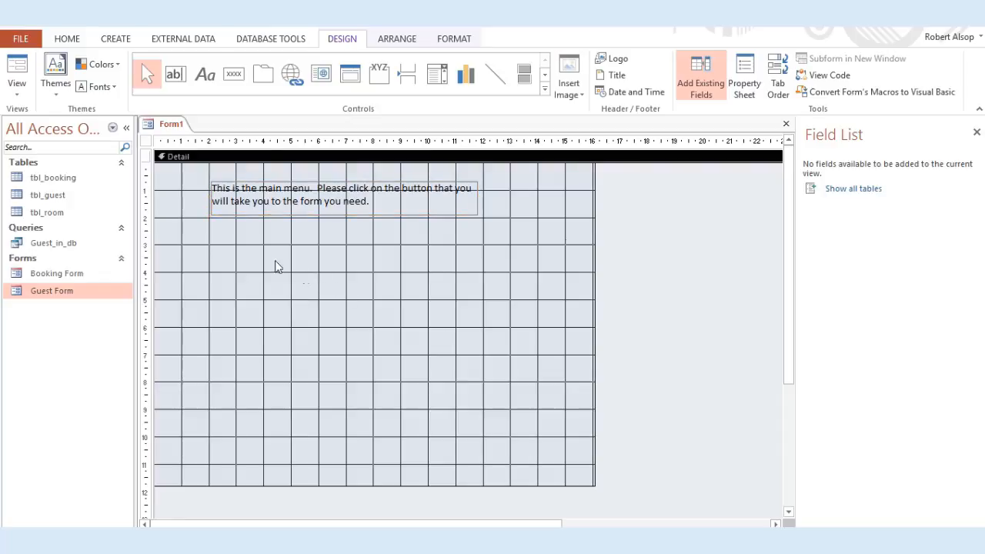
Draw a command button about 7 cm wide below the label, set to open the Booking Form and show all the records.
click(234, 75)
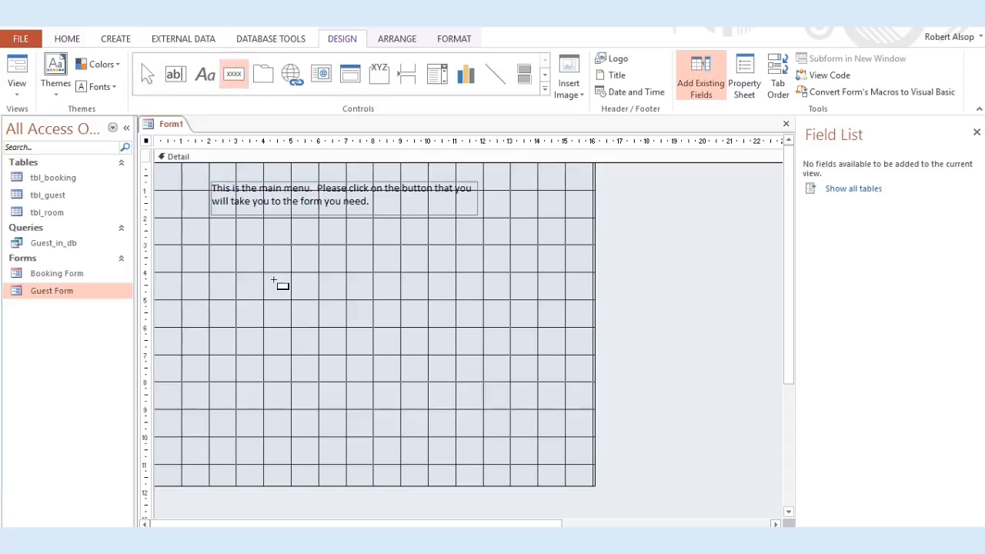
drag(263, 272, 454, 300)
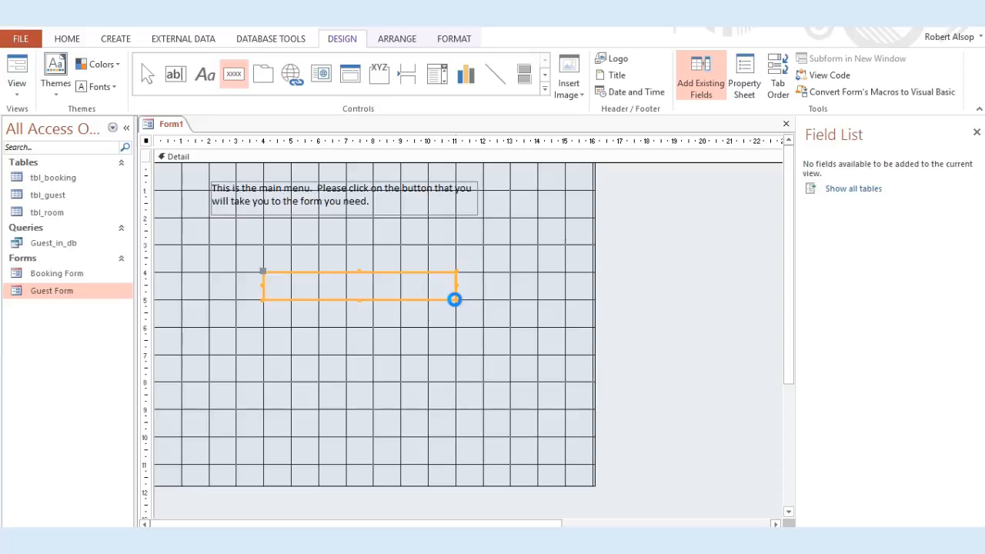
click(471, 237)
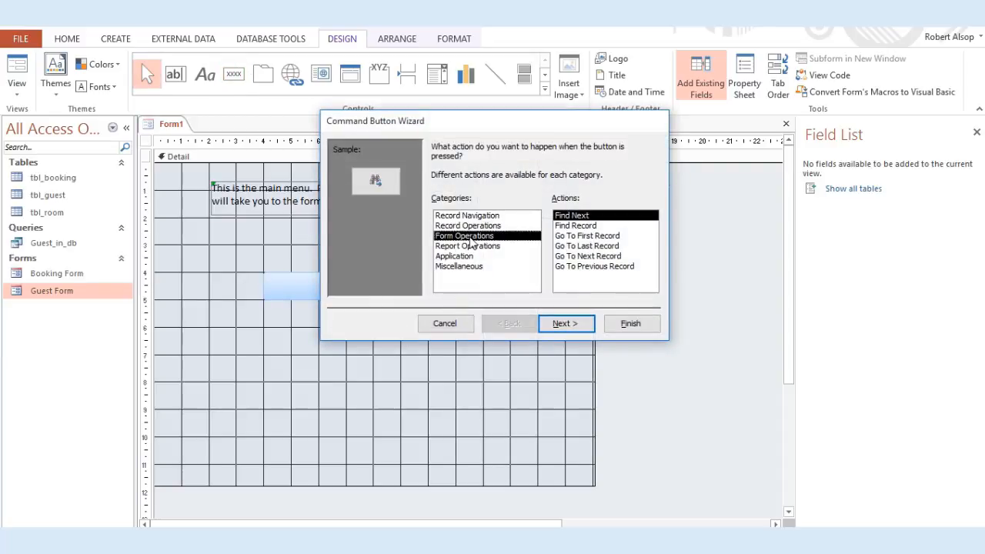
click(562, 237)
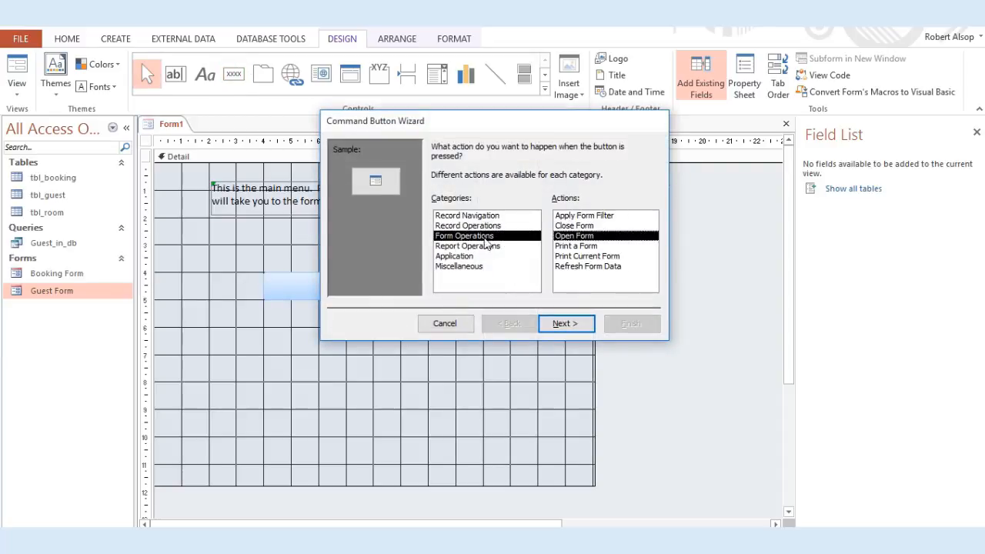
click(567, 324)
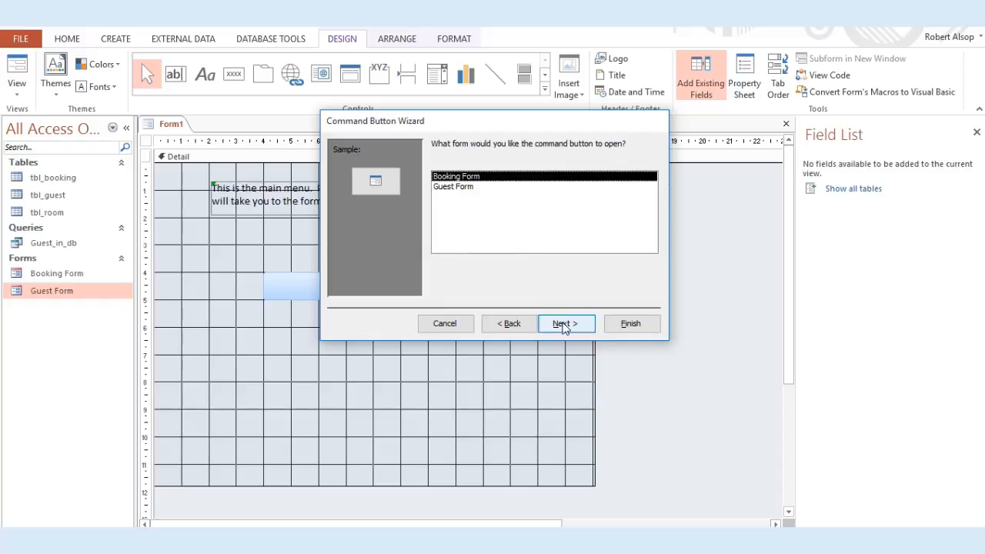
click(564, 324)
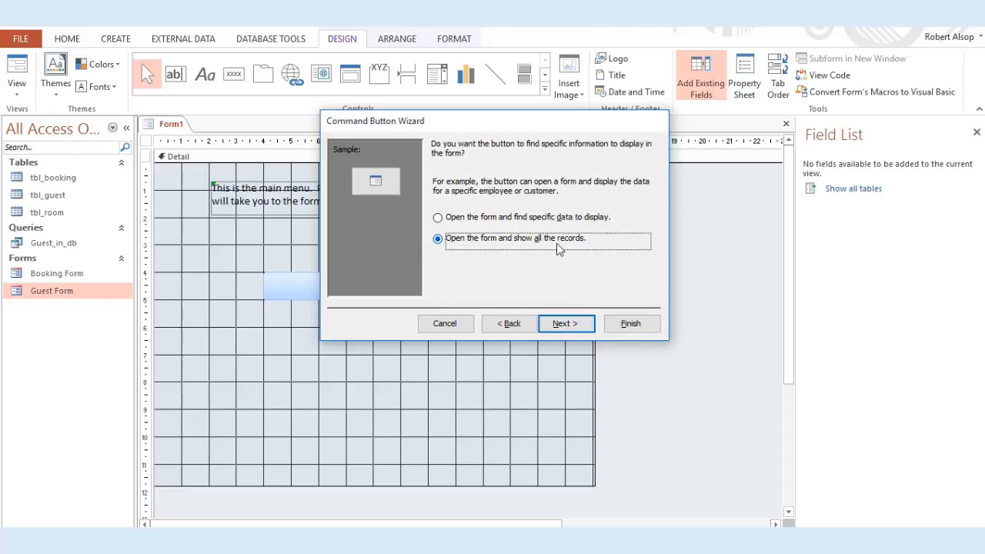
click(579, 327)
Give the command button the text "Open Booking Screen" and finish the wizard with the default button name.
click(482, 206)
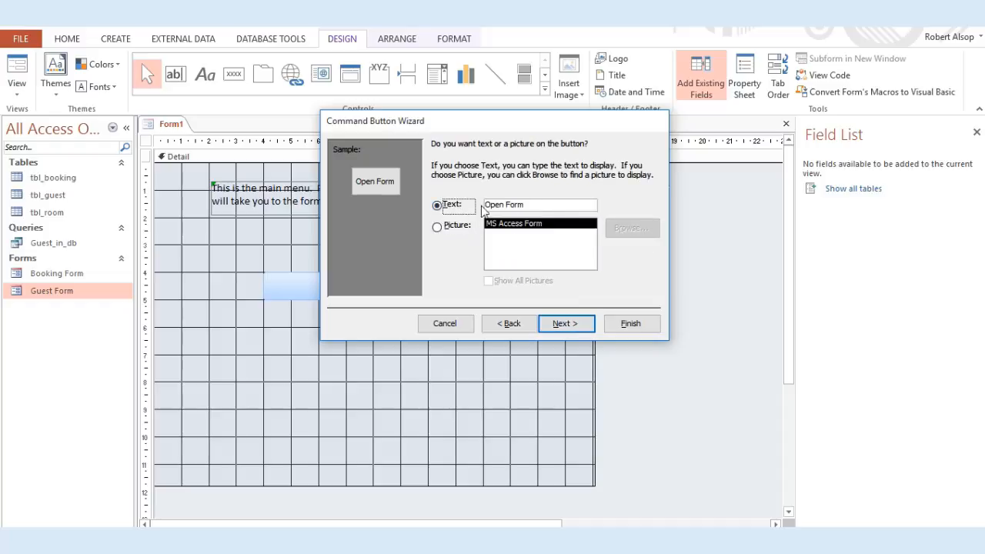
drag(526, 206, 504, 205)
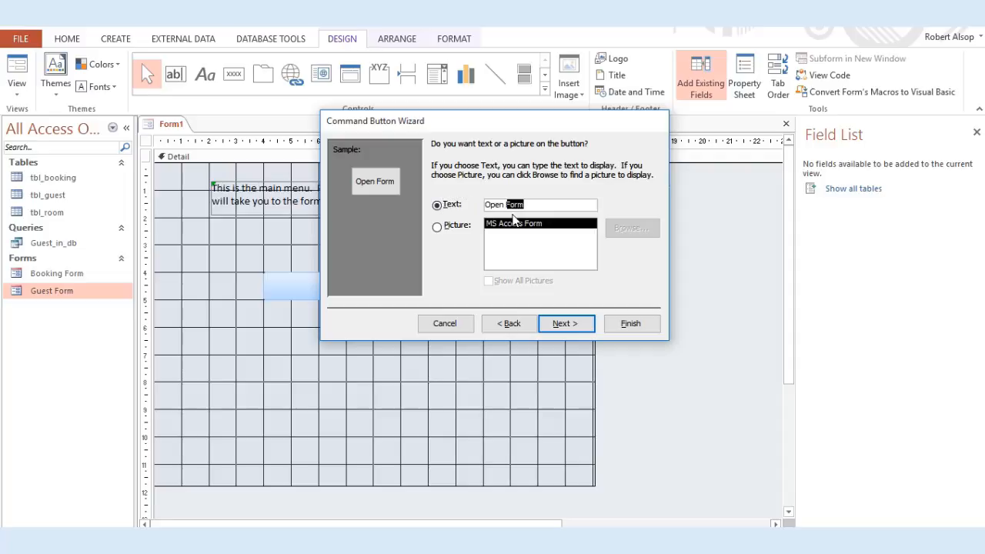
text(Booking )
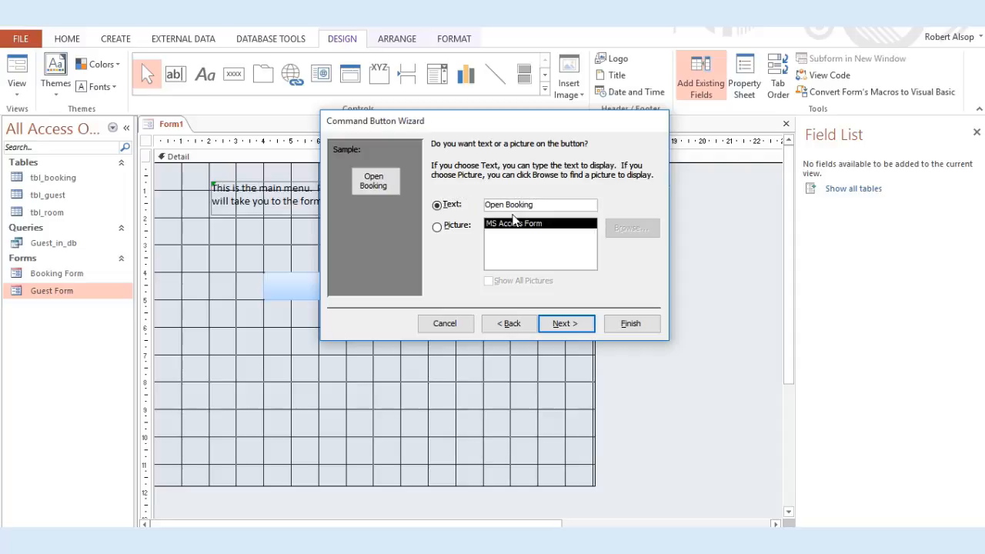
text(Screen)
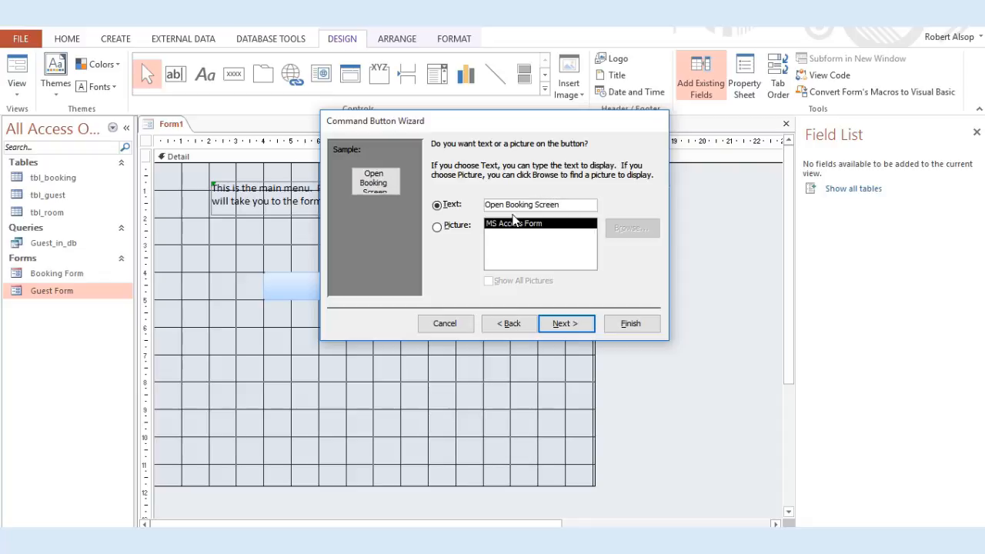
click(579, 324)
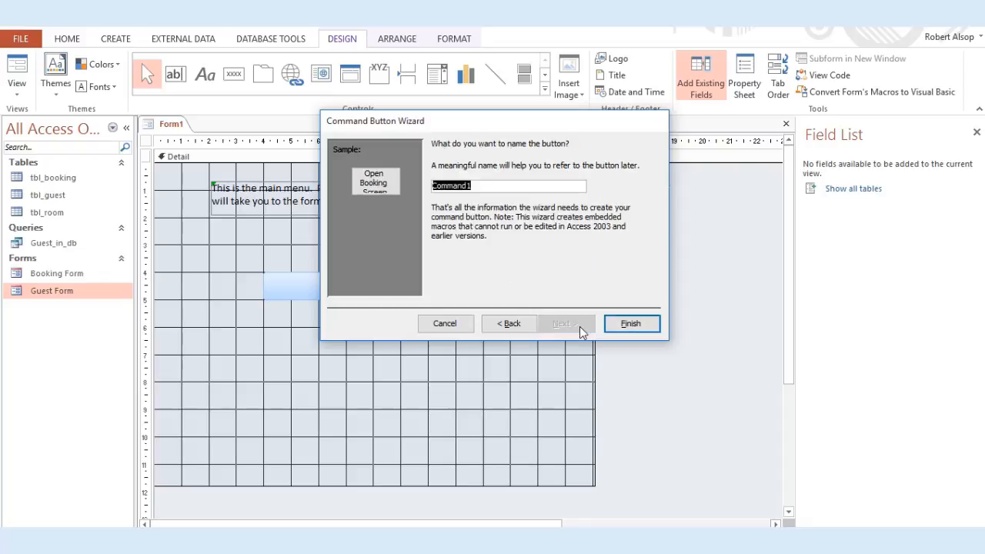
click(635, 322)
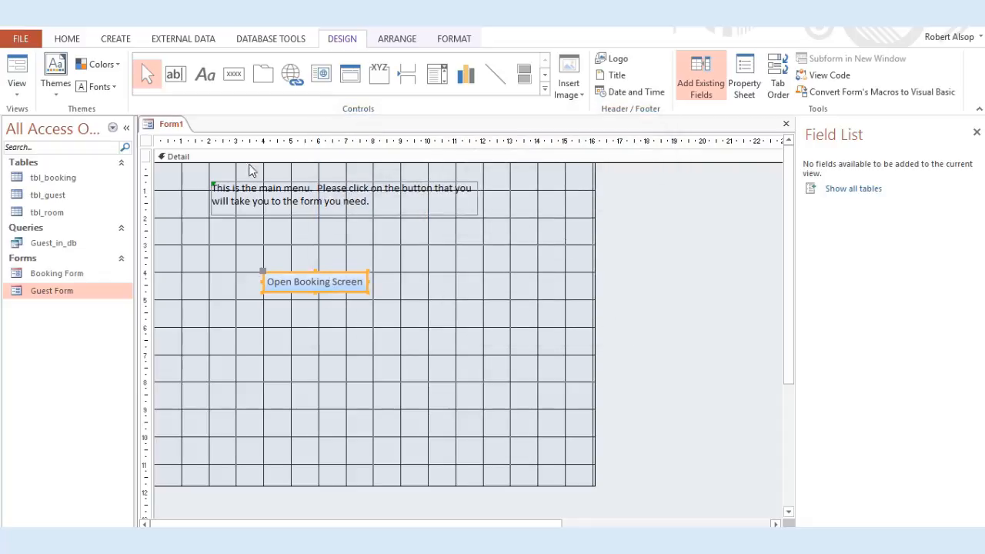
Test the Open Booking Screen button in Form View and move the Booking Form pop-up clear of the main menu.
right_click(169, 126)
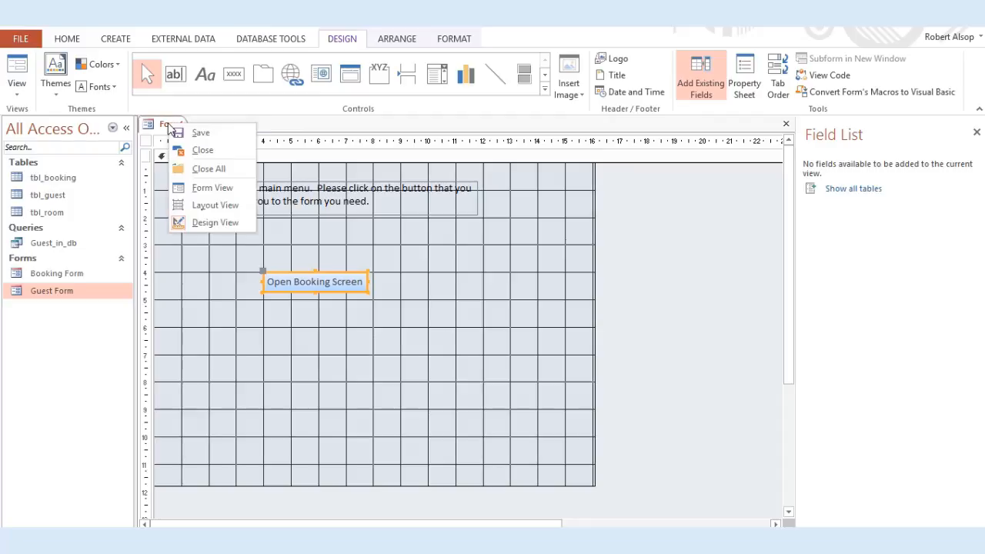
click(189, 188)
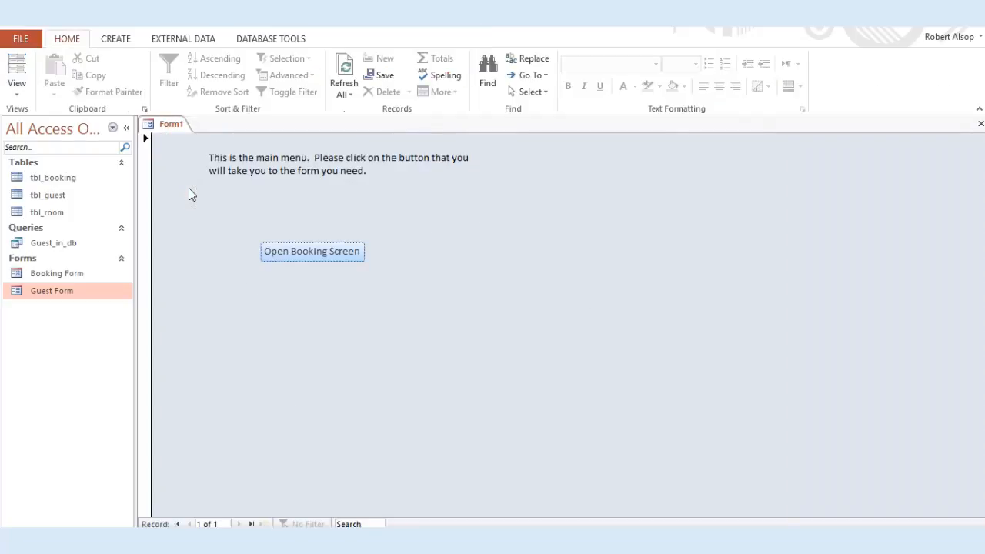
click(297, 254)
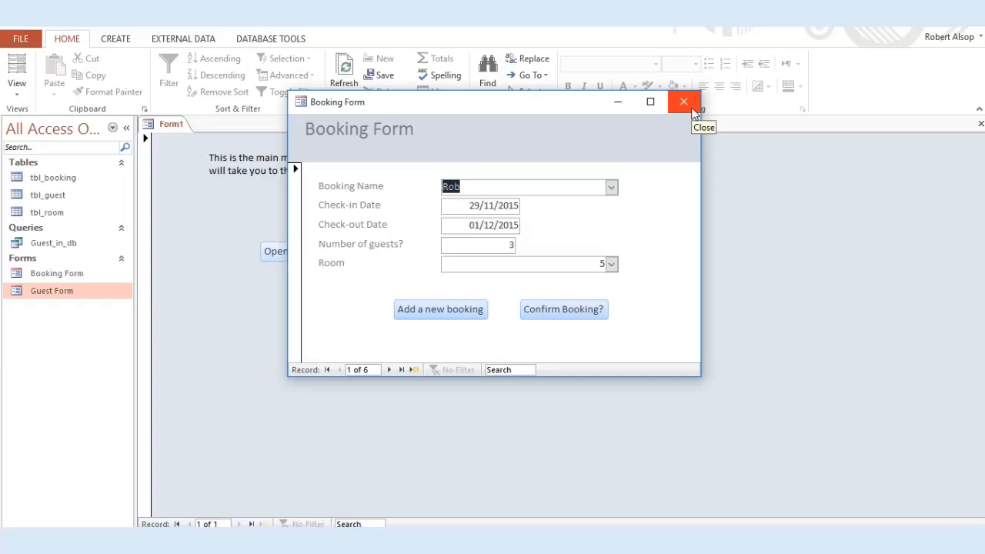
drag(556, 104, 670, 163)
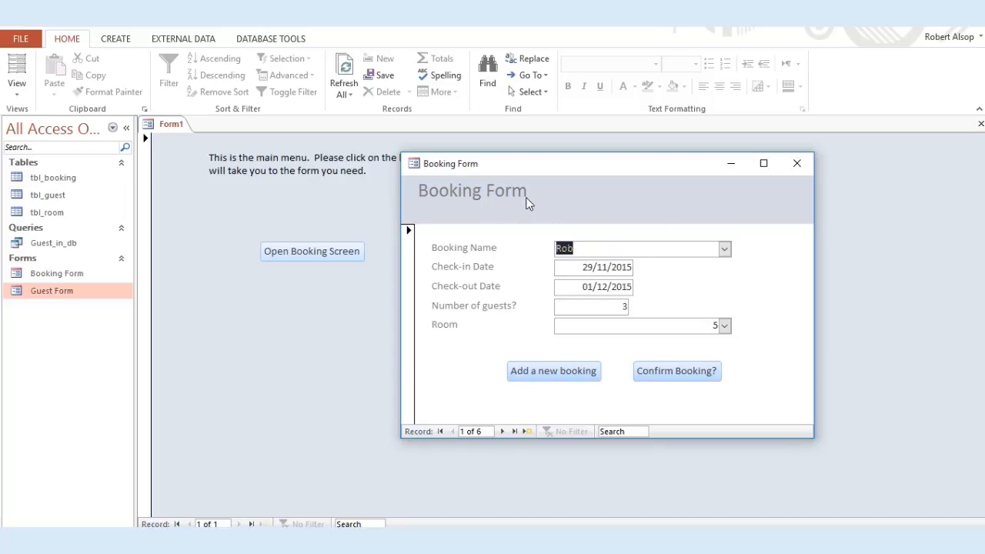
Close the Booking Form pop-up, return the main menu form to Design View and set its Pop Up property to Yes.
click(796, 164)
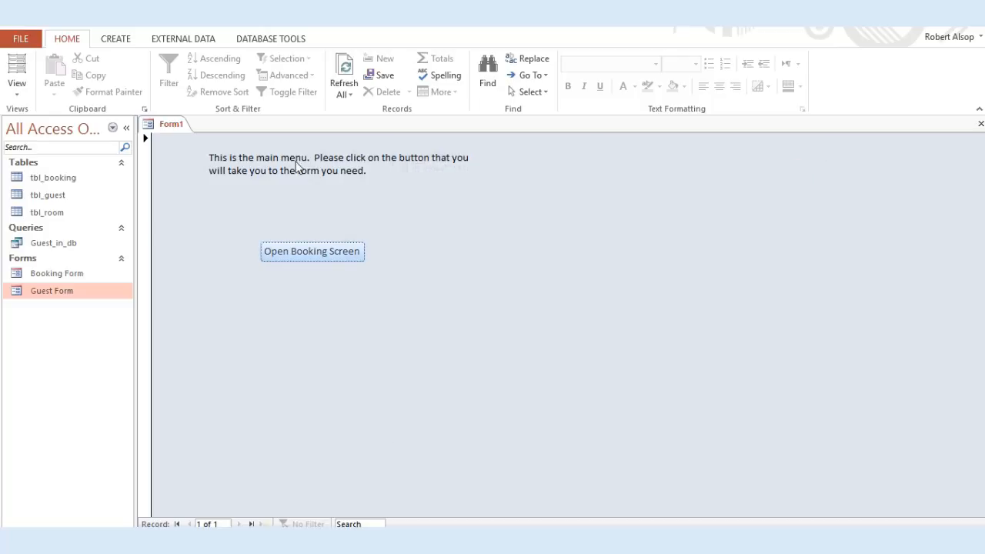
right_click(179, 124)
click(201, 224)
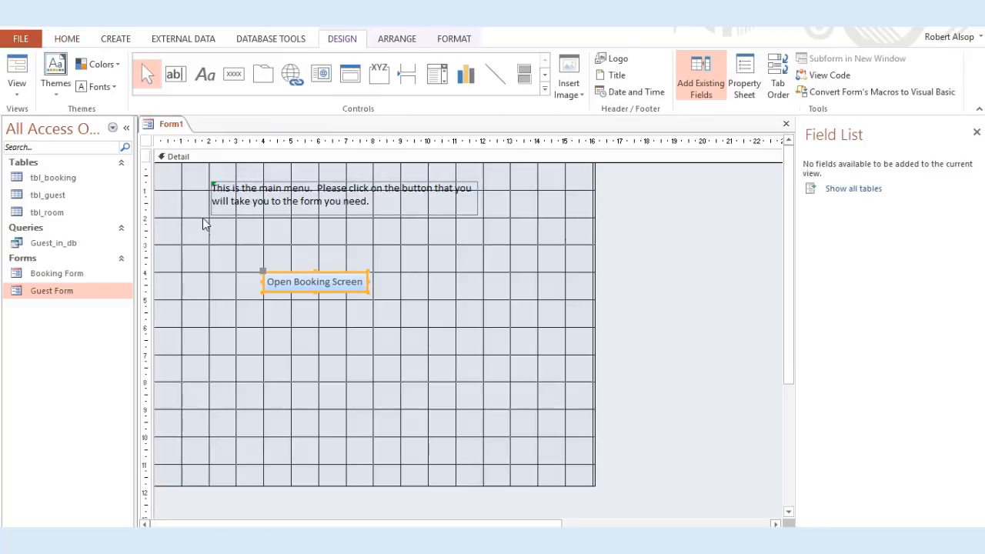
right_click(562, 209)
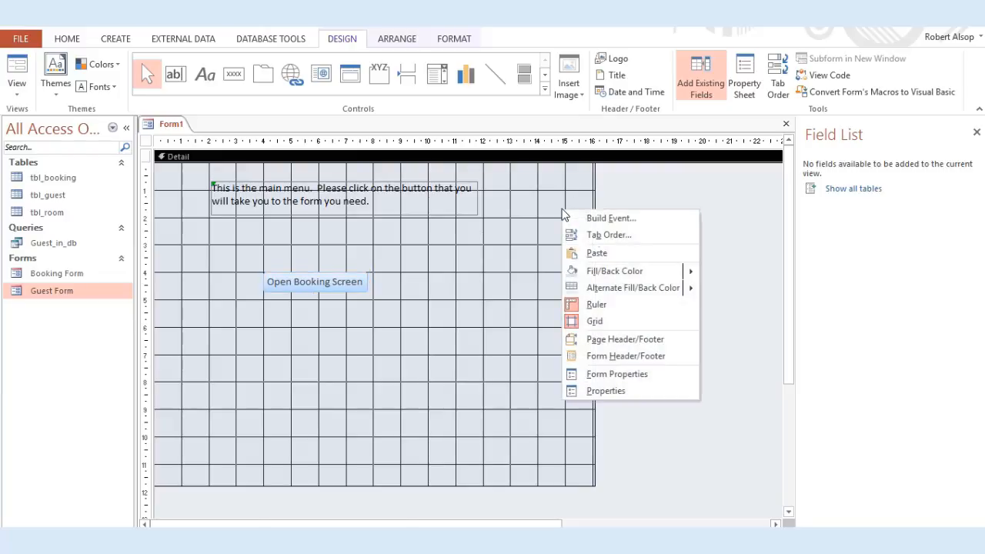
click(677, 202)
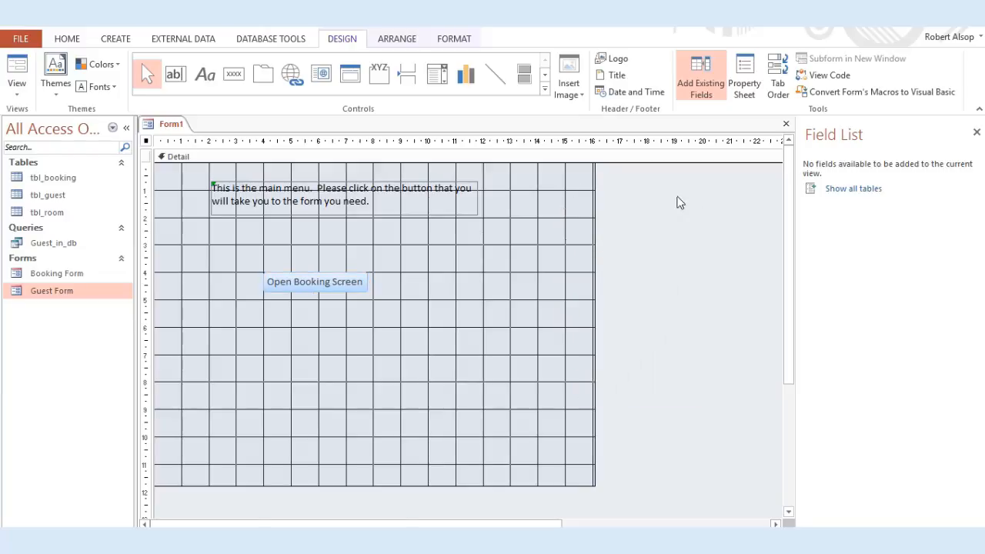
right_click(685, 205)
double_click(643, 214)
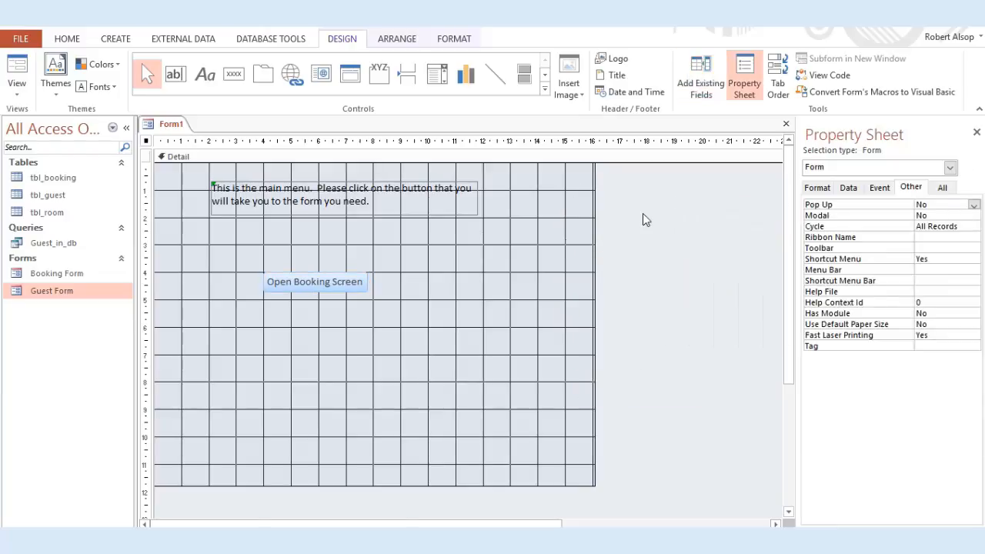
click(974, 205)
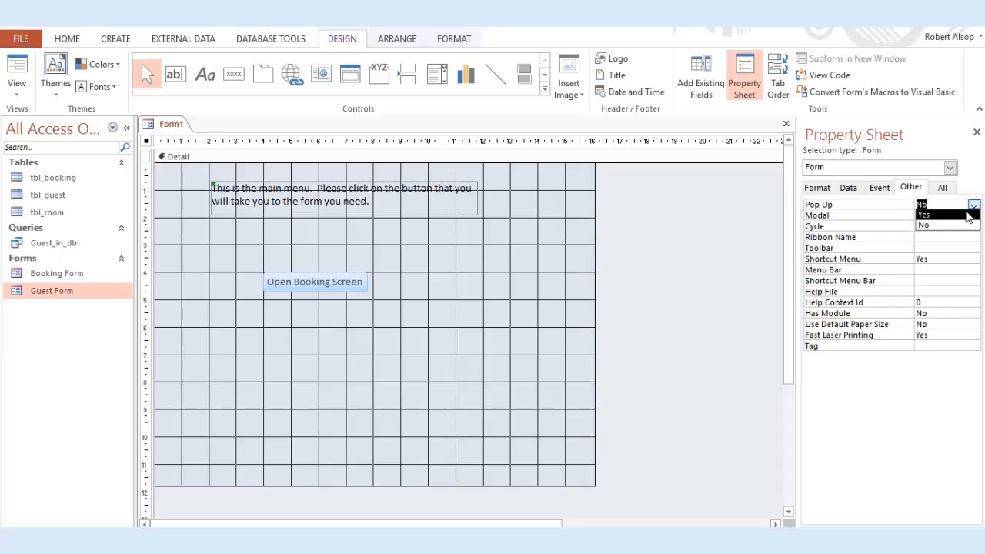
click(961, 216)
click(350, 300)
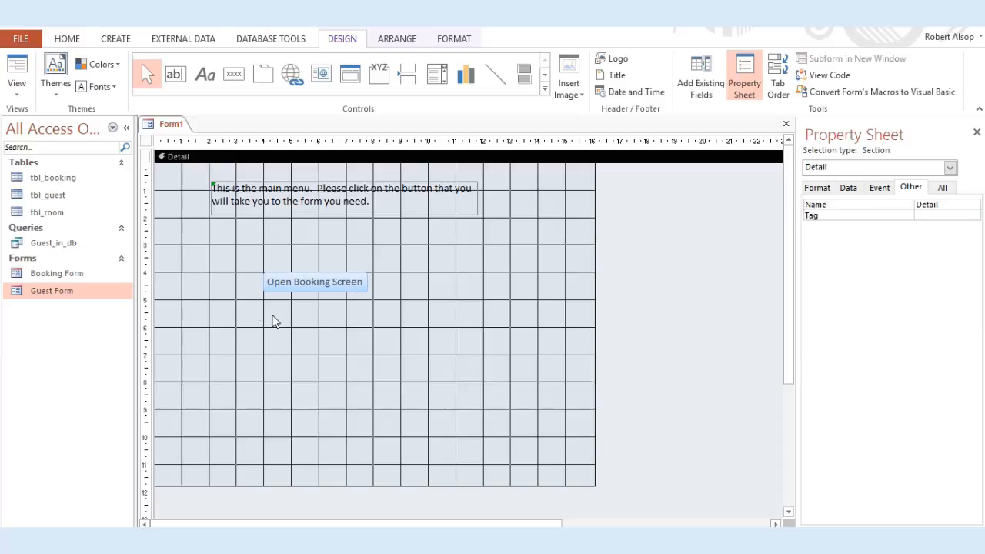
Draw a command button about 4 cm wide below Open Booking Screen, set to open the Guest Form and show all the records.
click(235, 74)
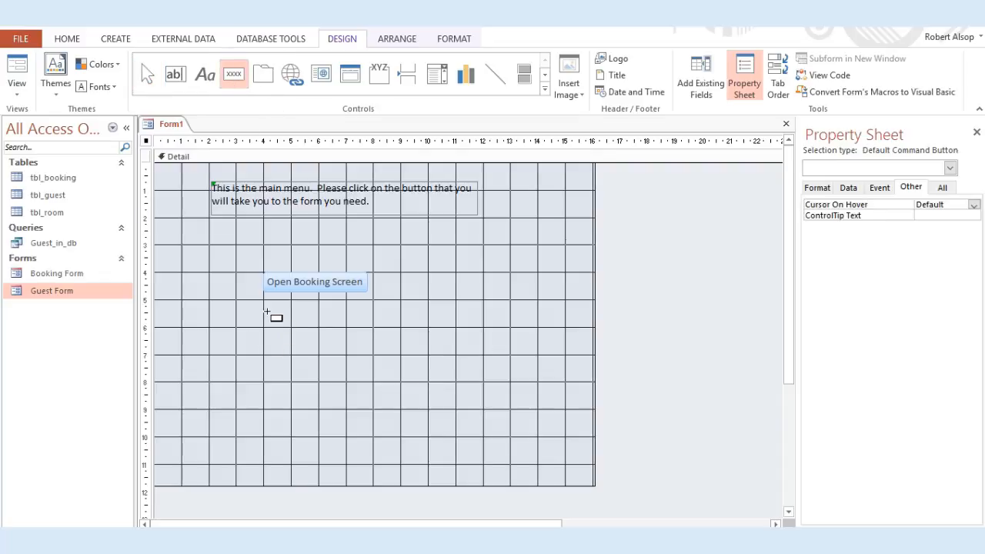
drag(267, 314, 383, 339)
click(492, 235)
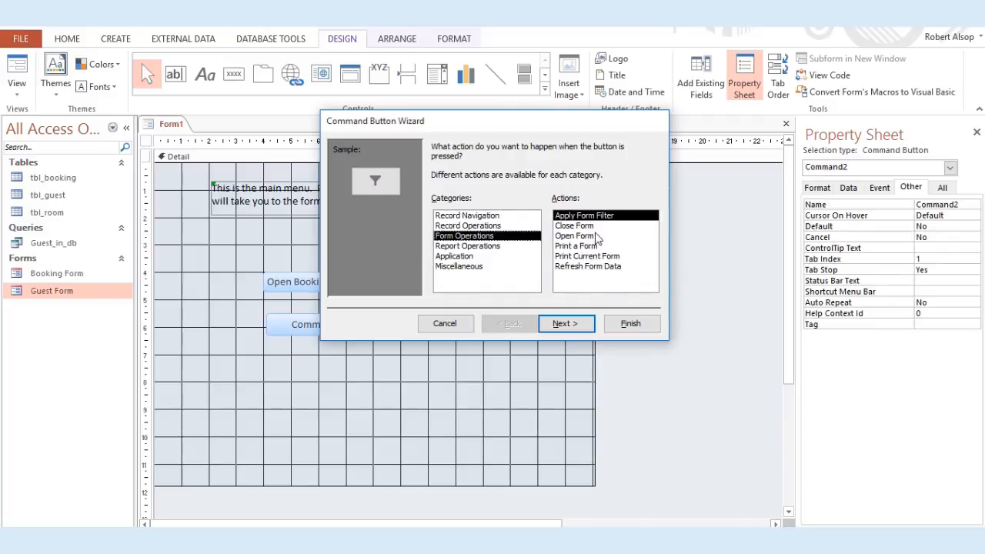
click(597, 235)
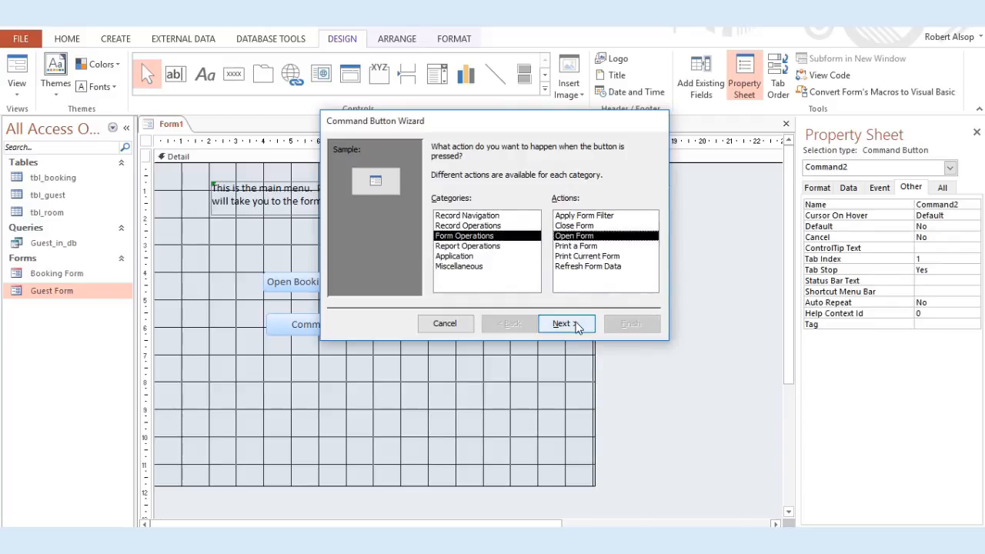
click(576, 324)
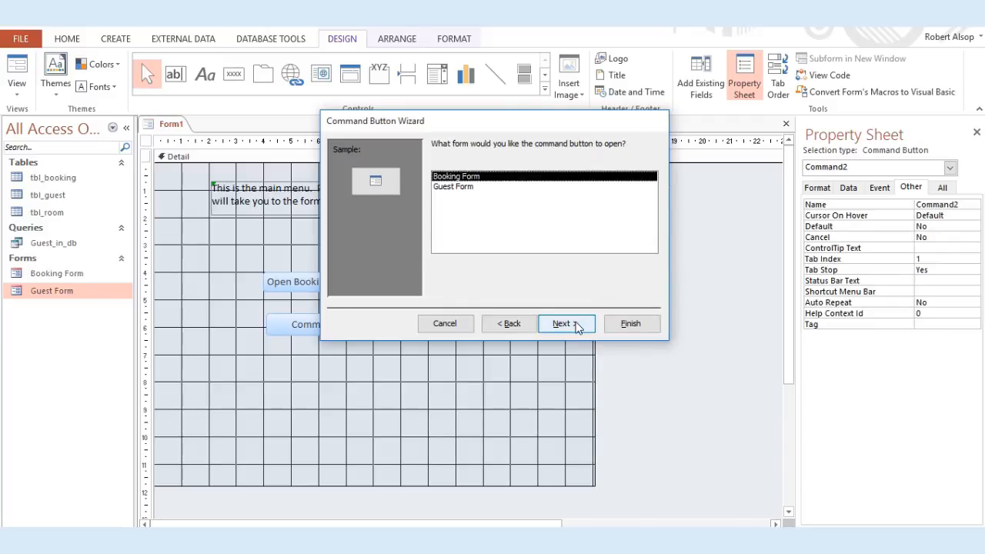
click(477, 187)
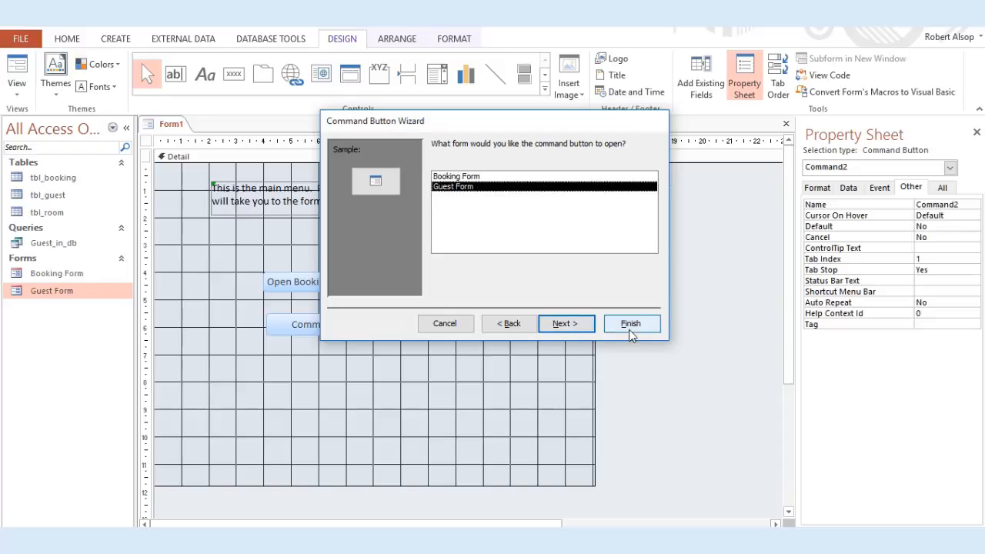
click(565, 323)
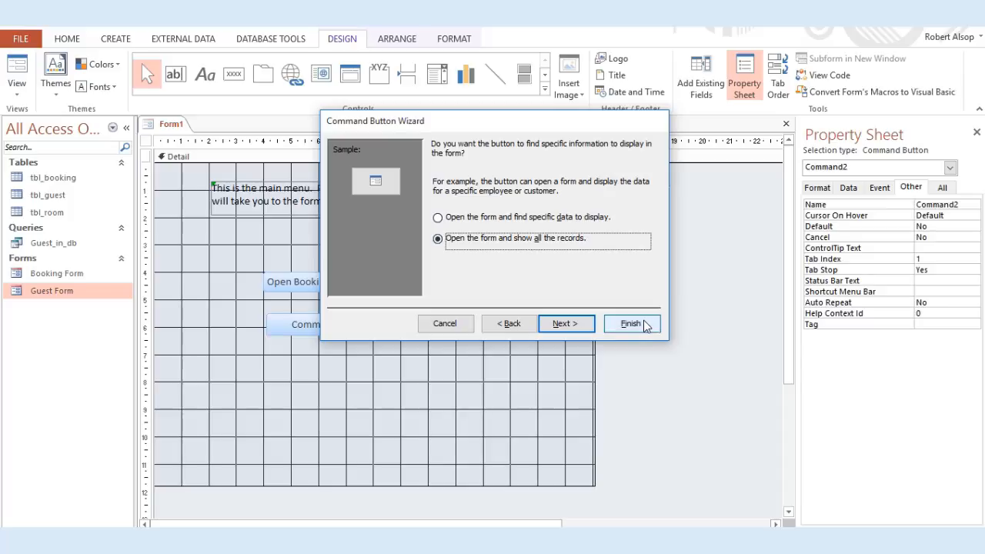
click(566, 323)
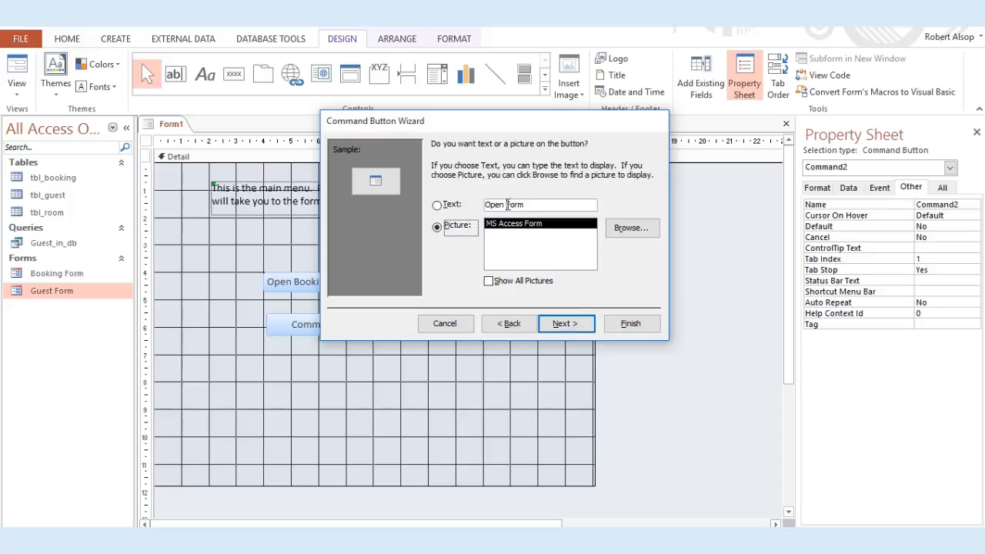
Give the new command button the text "Open Guest Screen" and finish the wizard with the default button name.
click(507, 205)
text(Guest )
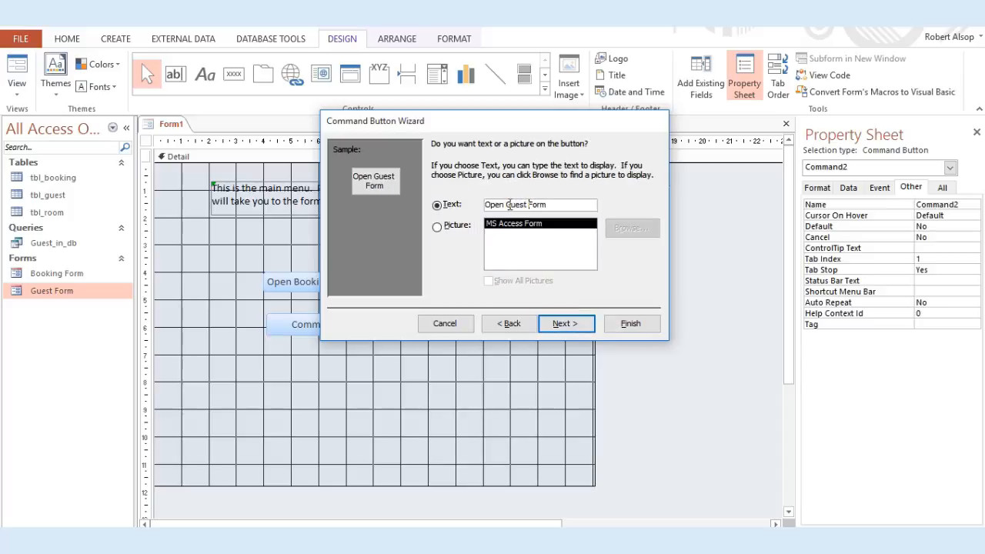
text(Screen)
key(Delete)
key(Delete)
key(Delete)
key(Delete)
click(566, 323)
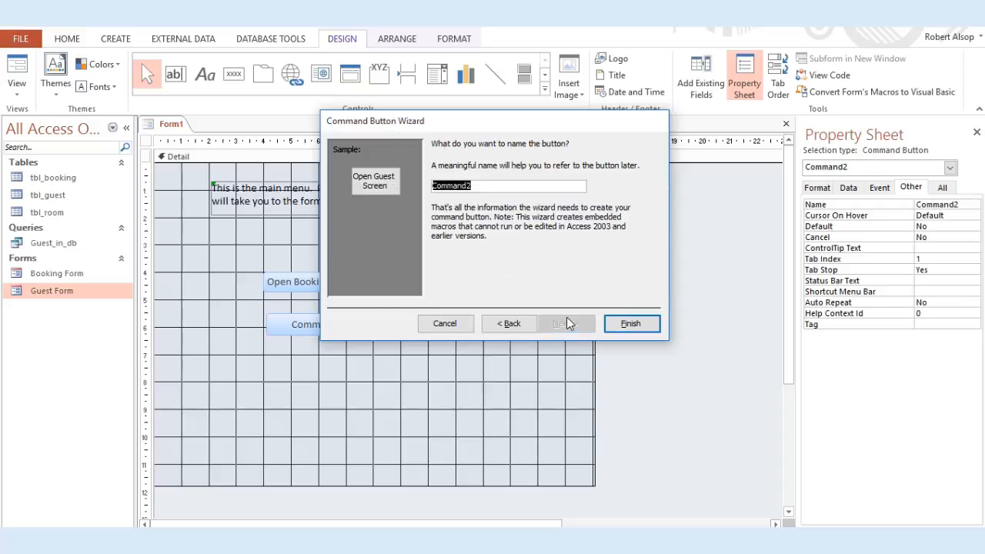
click(632, 324)
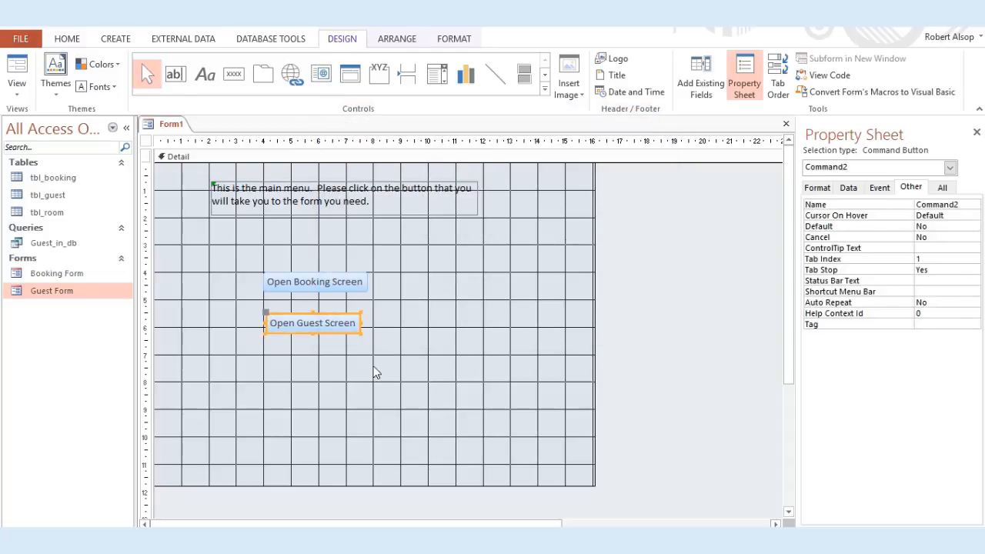
Widen the Open Guest Screen button to match the Open Booking Screen button and align it closely beneath it.
drag(358, 331, 369, 332)
drag(337, 312, 330, 304)
click(414, 290)
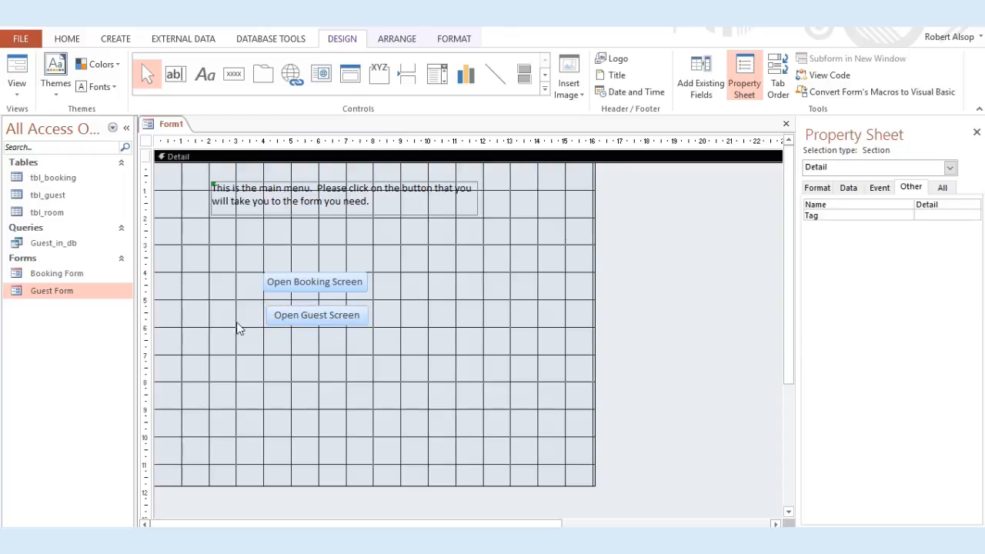
click(268, 308)
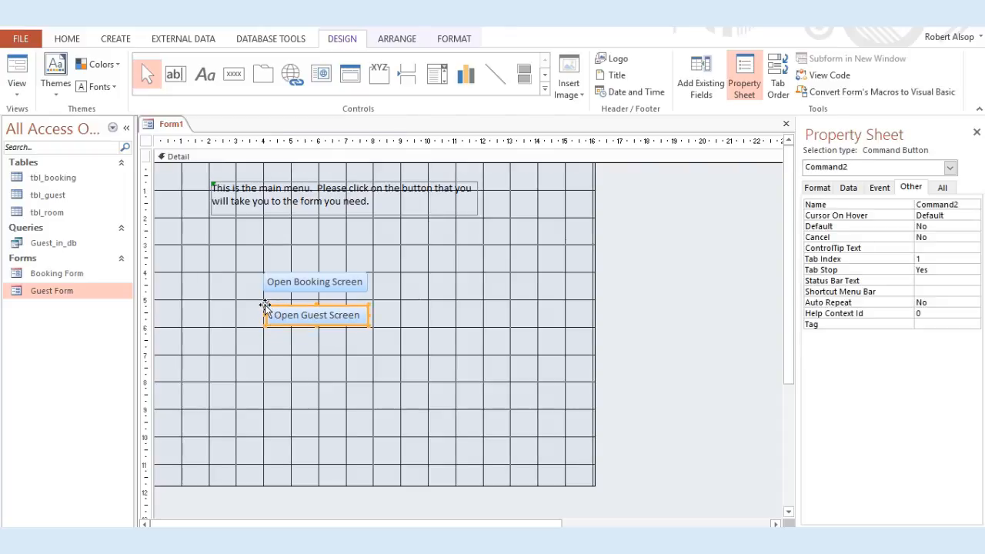
drag(264, 324, 262, 328)
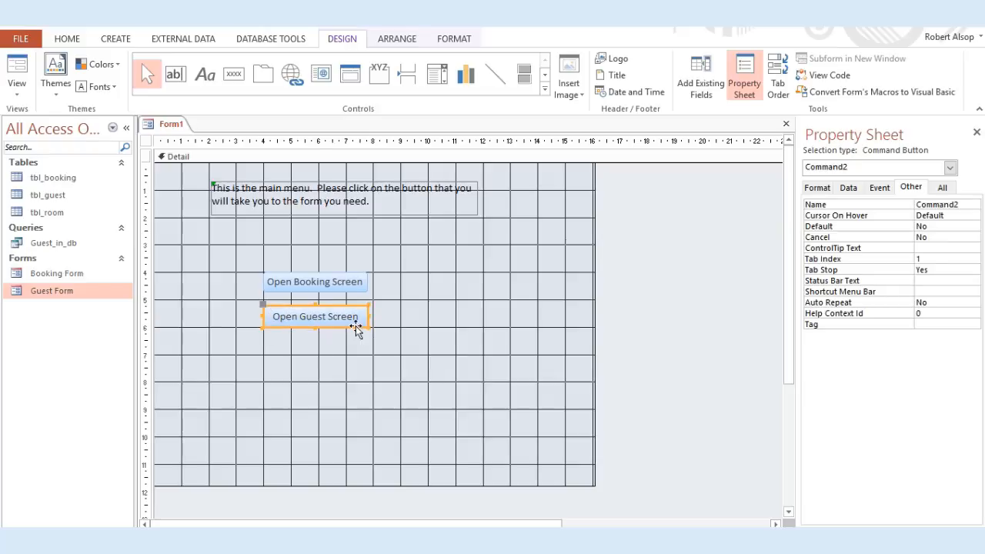
Show the main menu as a pop-up in Form View, reposition its window and test the Open Booking Screen button.
right_click(174, 126)
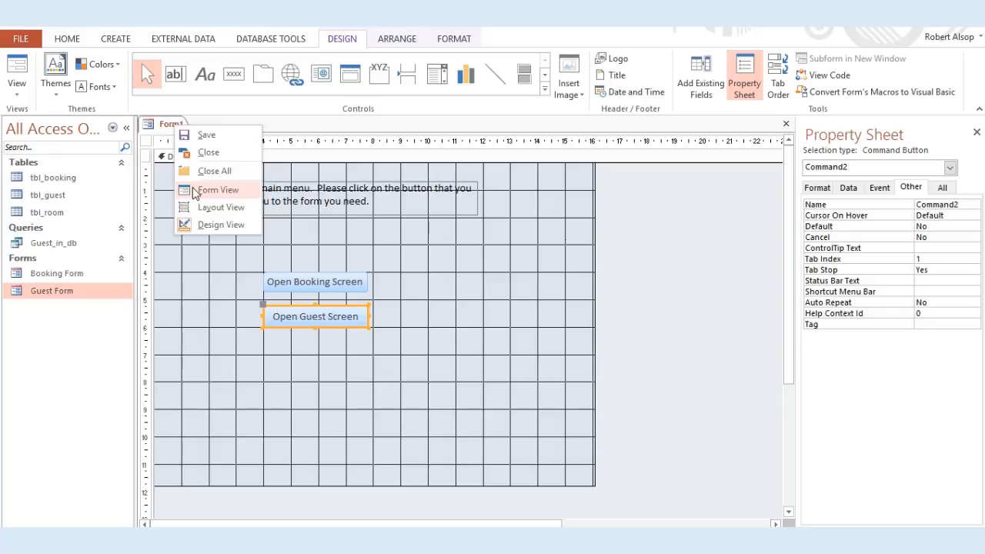
click(195, 192)
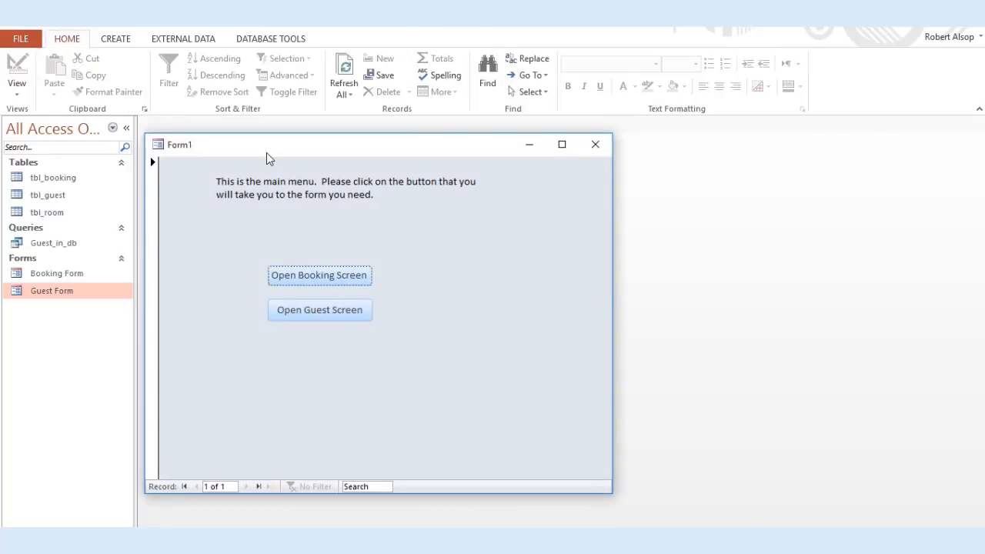
drag(273, 153, 358, 124)
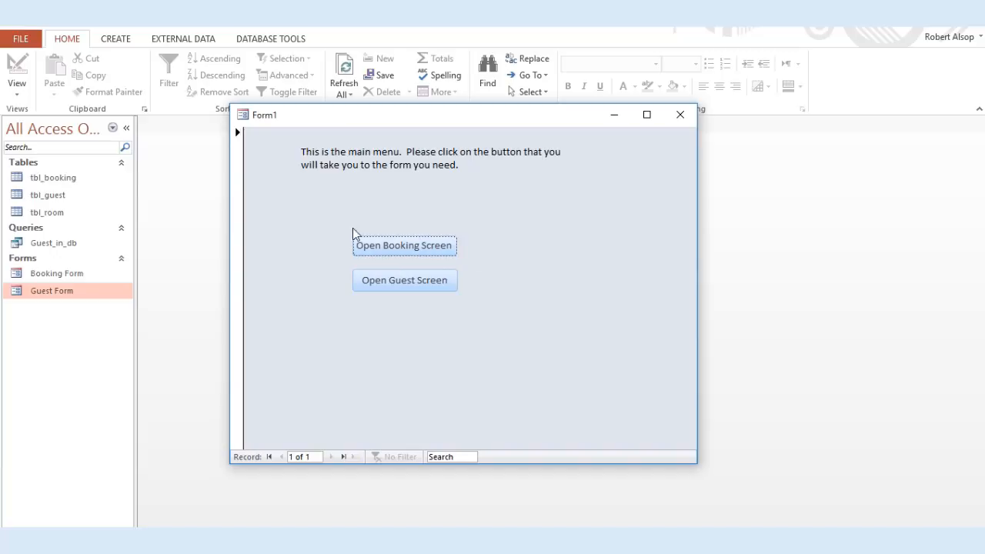
click(413, 248)
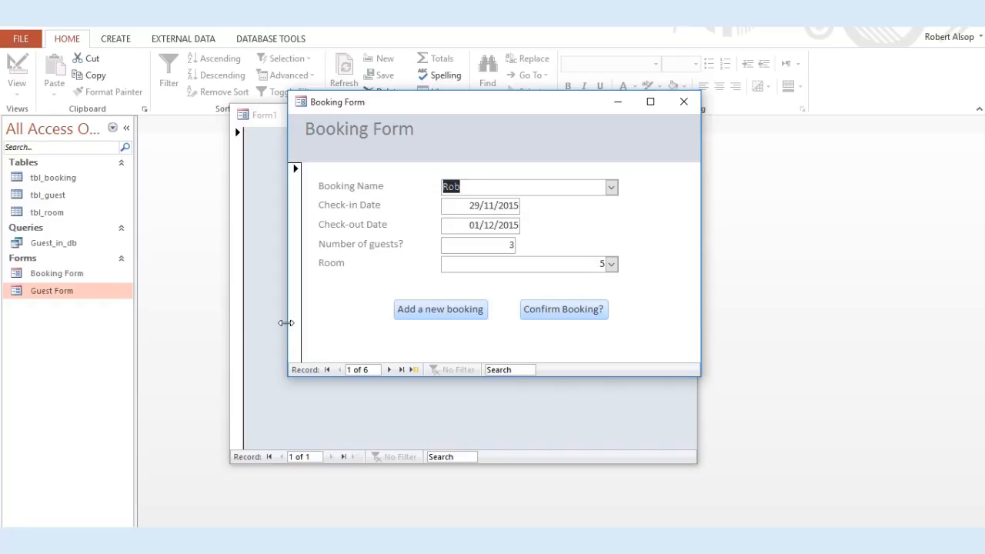
click(262, 321)
Switch the Booking Form to Design View, then close the main menu form and save it as "Main".
right_click(651, 207)
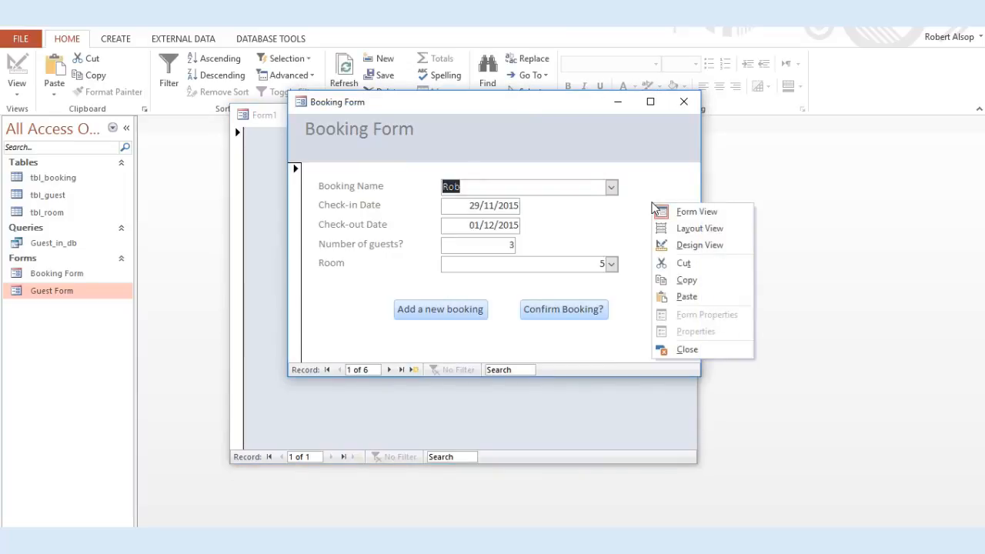
click(683, 244)
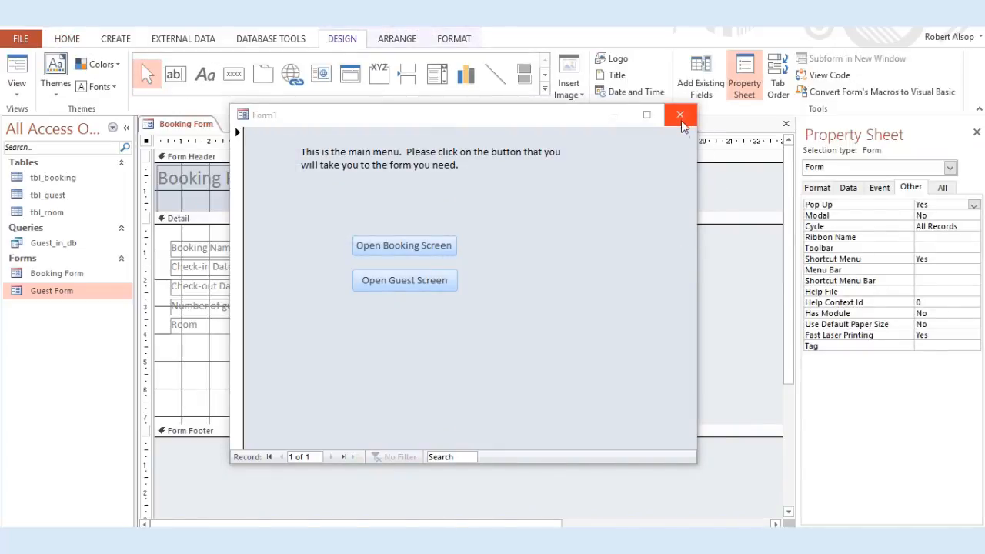
click(680, 115)
click(454, 328)
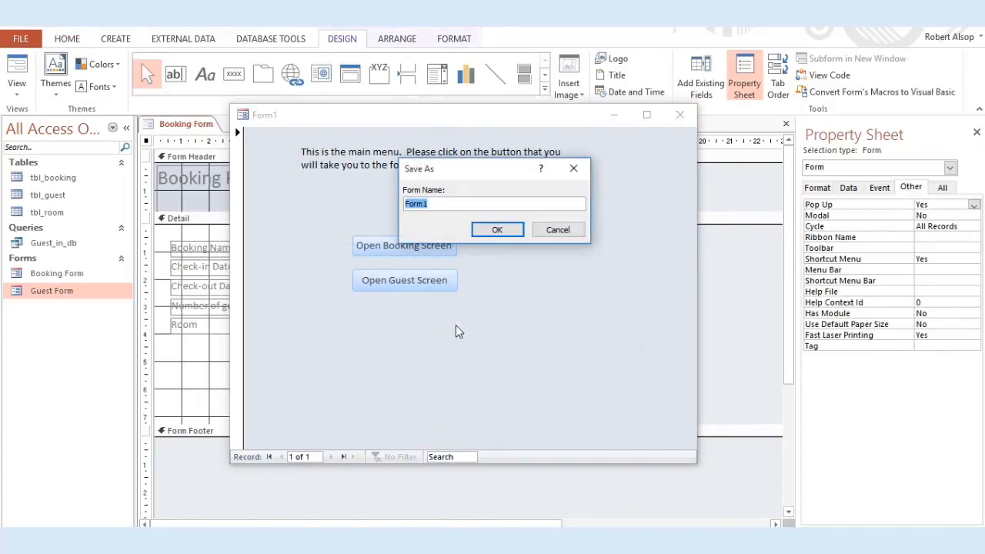
text(Main)
click(497, 231)
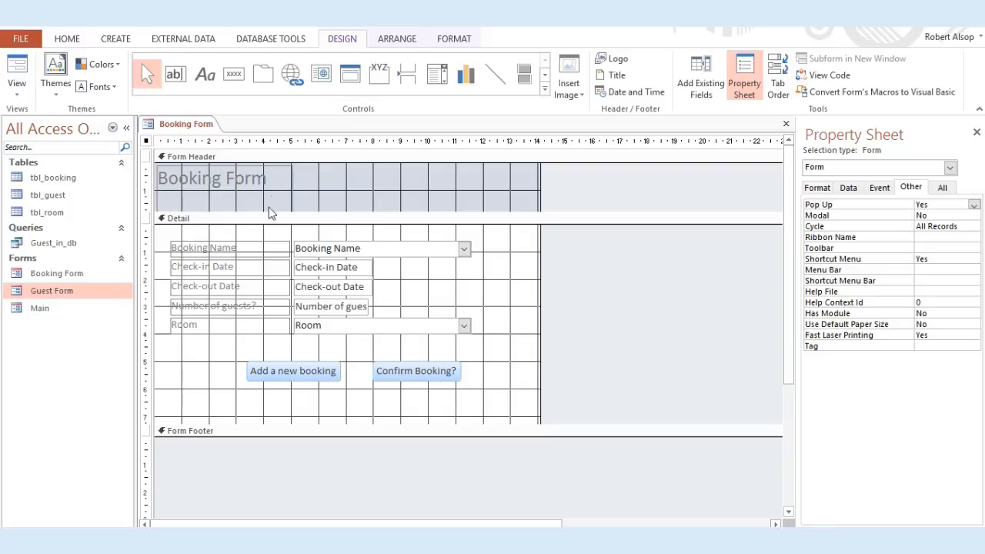
Draw a command button about 3.5 cm wide below Add a new booking on the Booking Form, set to open the Main form.
click(234, 74)
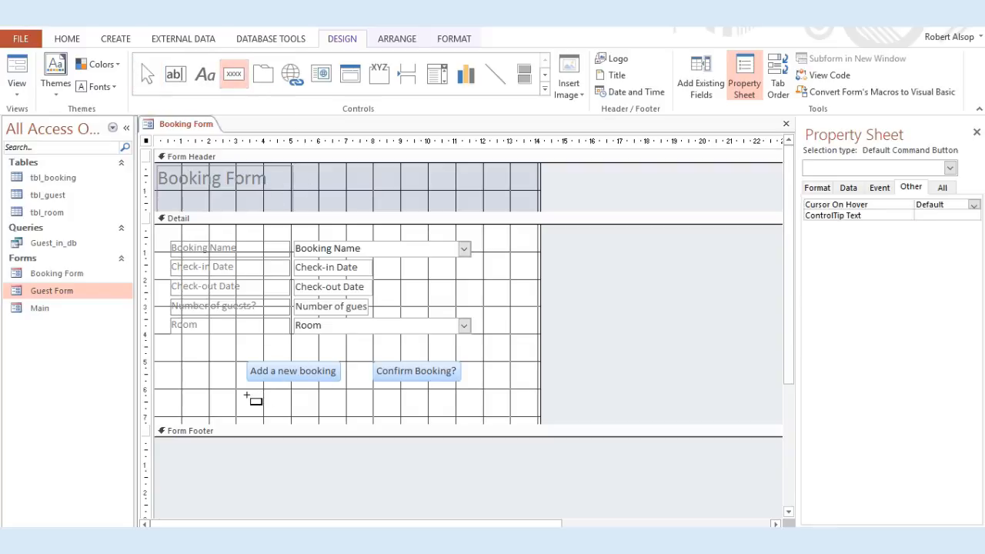
drag(247, 390, 344, 410)
click(495, 236)
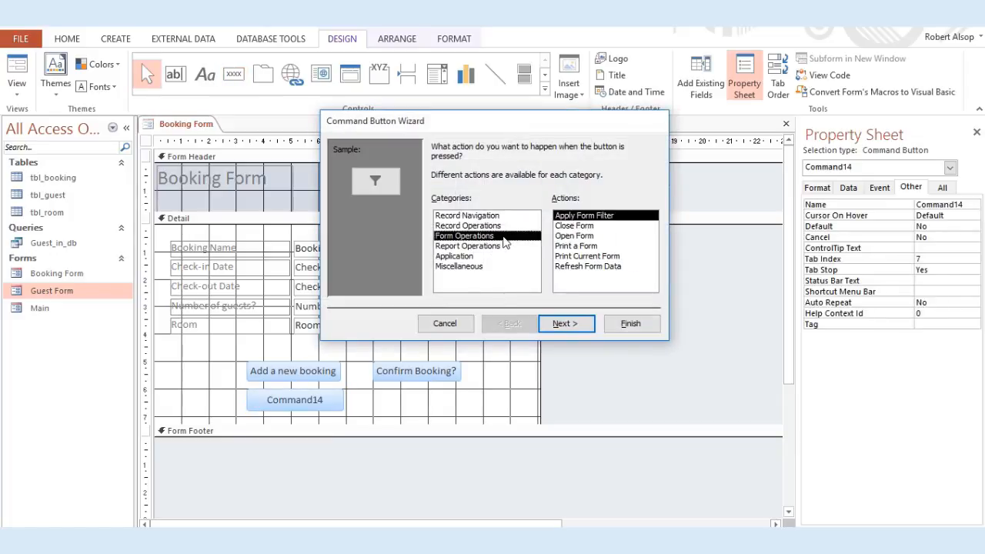
click(564, 236)
click(572, 326)
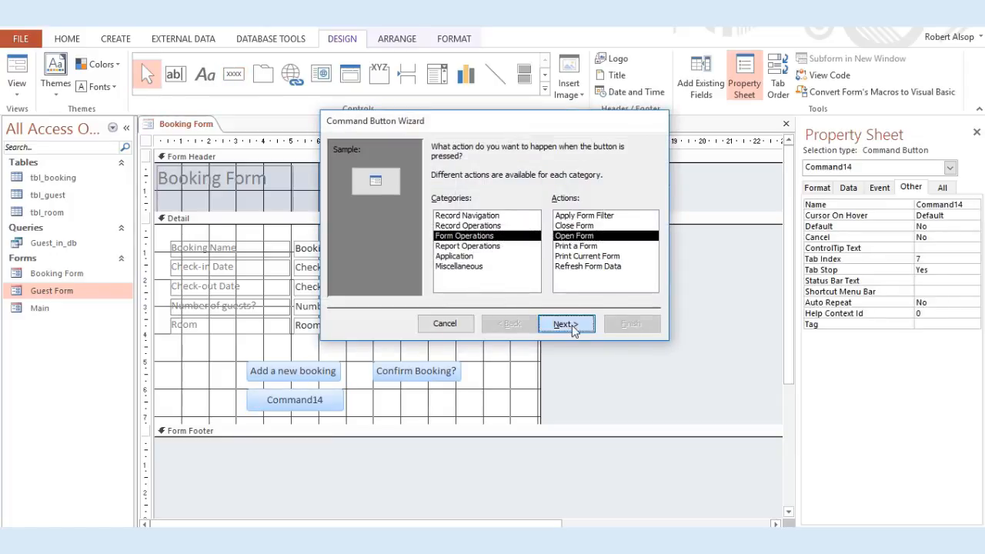
click(463, 199)
click(567, 324)
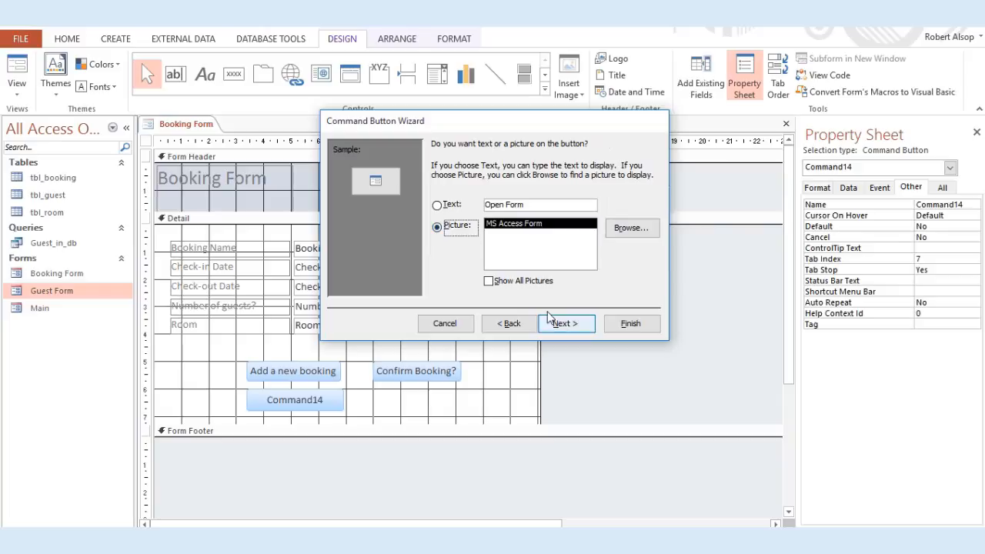
Give the Booking Form's new command button the text "Open Main Menu" and finish the wizard.
click(463, 207)
drag(506, 206, 566, 211)
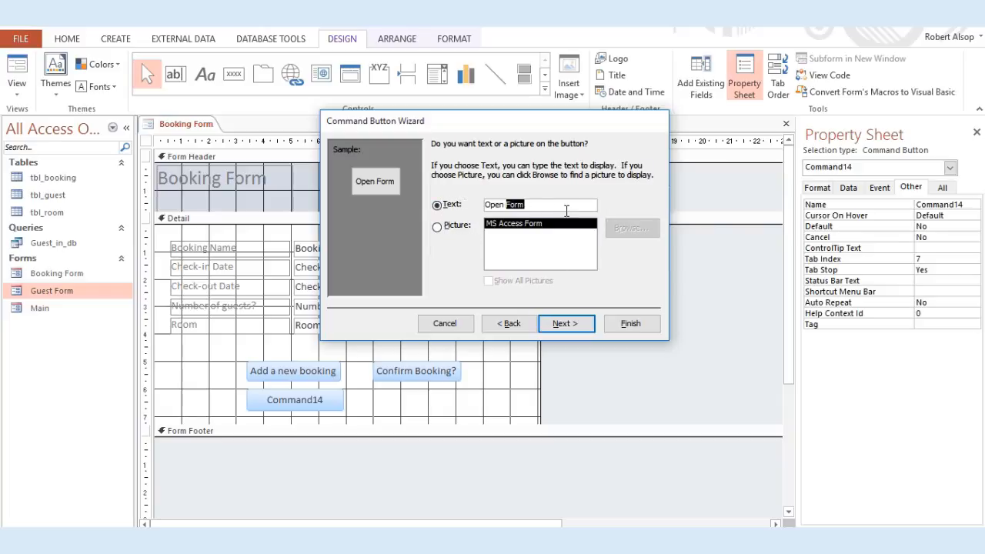
text(Main M)
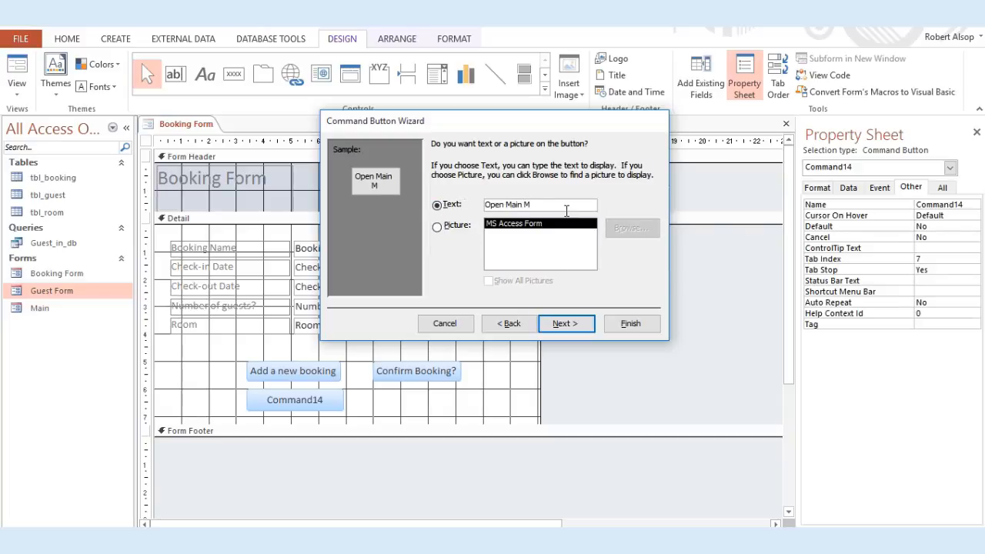
text(enu)
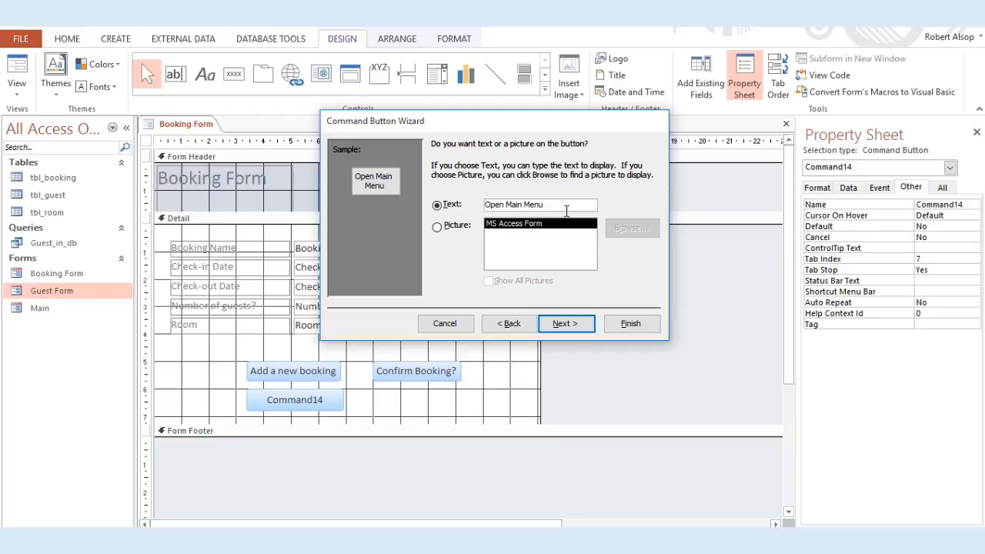
click(612, 323)
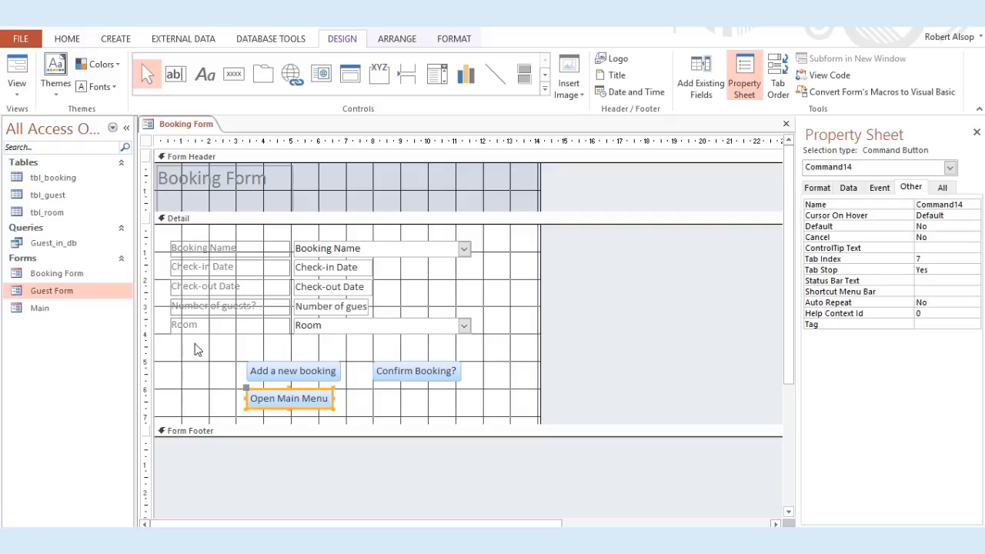
click(73, 277)
click(61, 294)
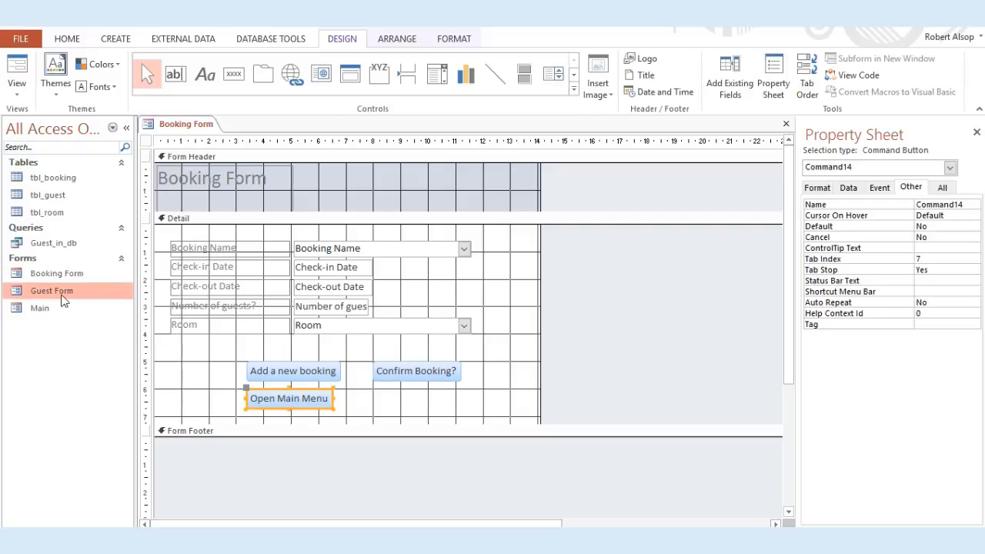
click(51, 308)
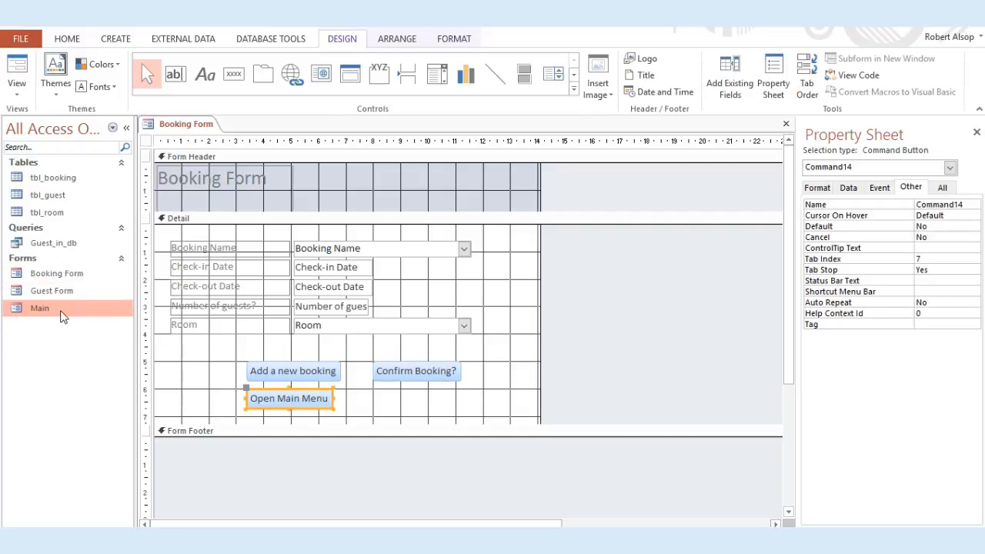